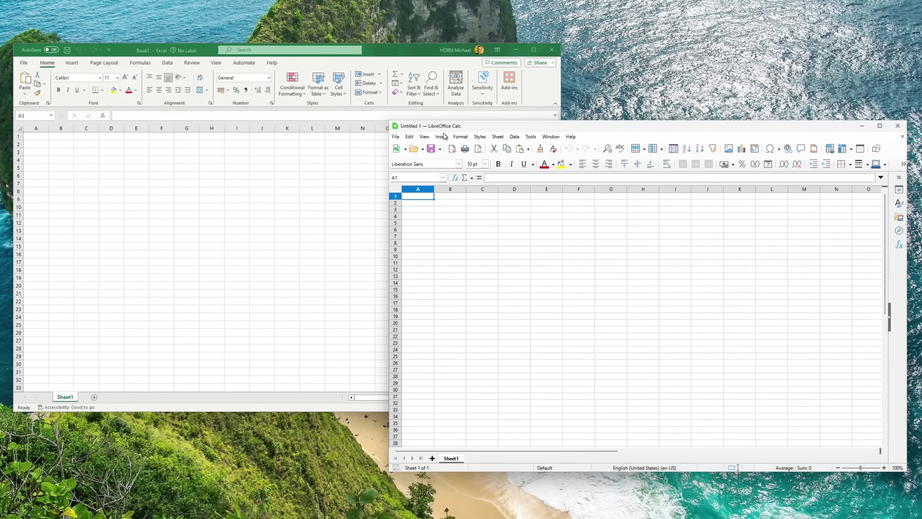
Switch Calc from Contextual Single to the Tabbed user interface and bring up its Insert tab
left_click(441, 136)
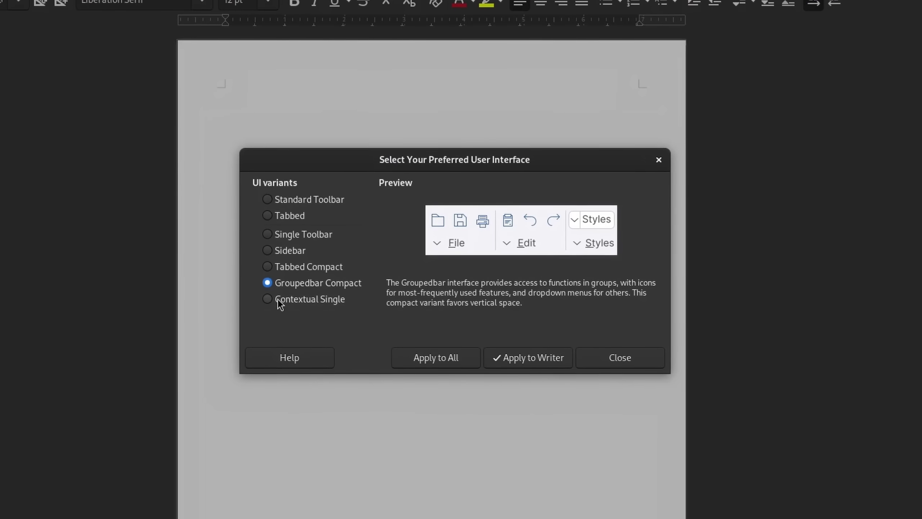
left_click(279, 301)
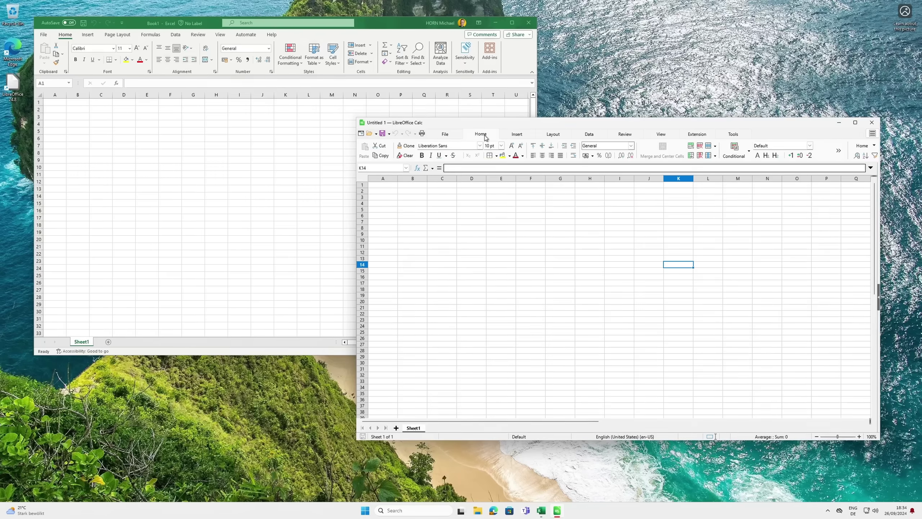
left_click(515, 134)
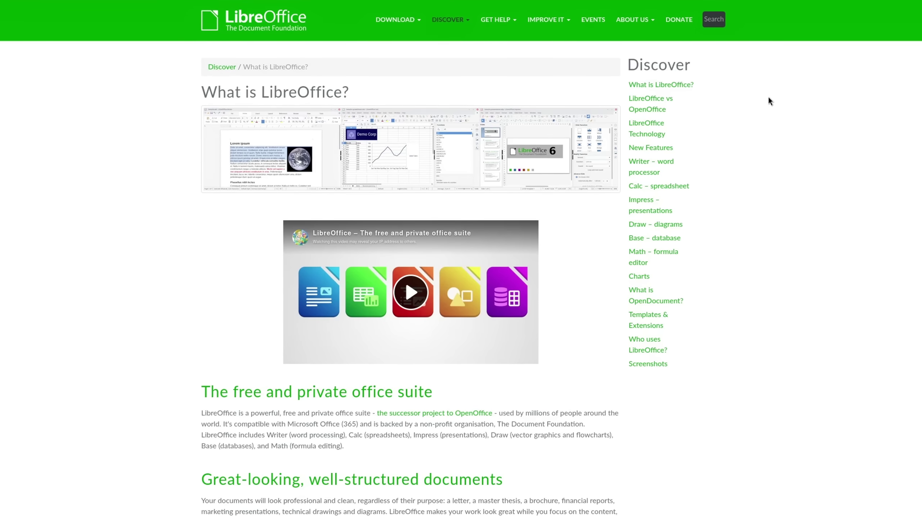
Switch between the open LibreOffice spreadsheet and presentation windows
scroll(777, 100, "down", 5)
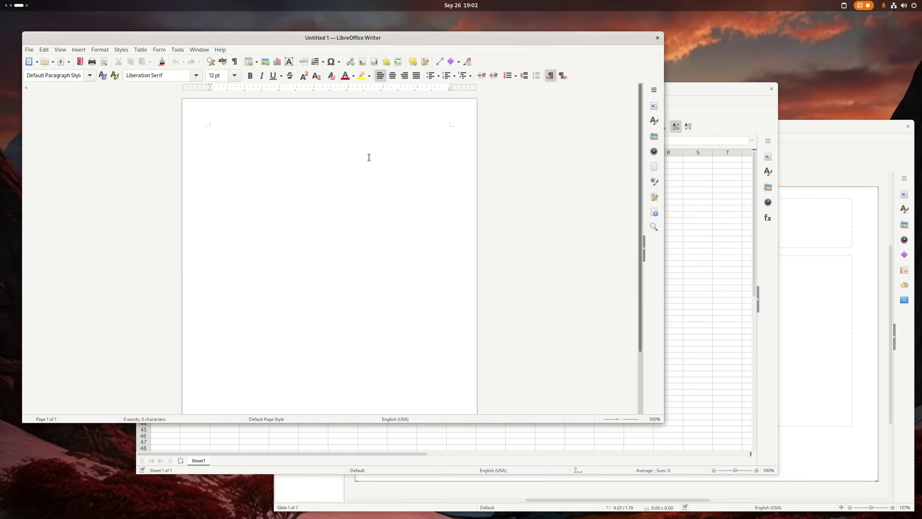
left_click(693, 178)
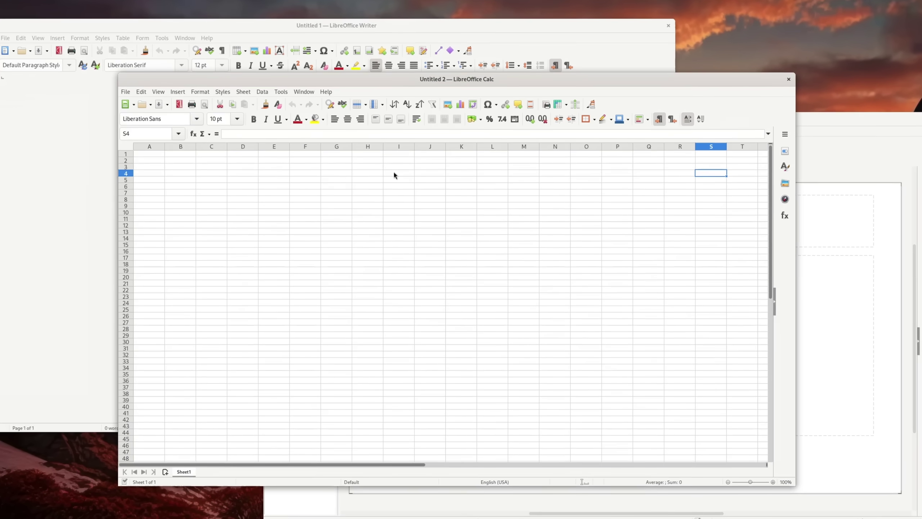
left_click(858, 169)
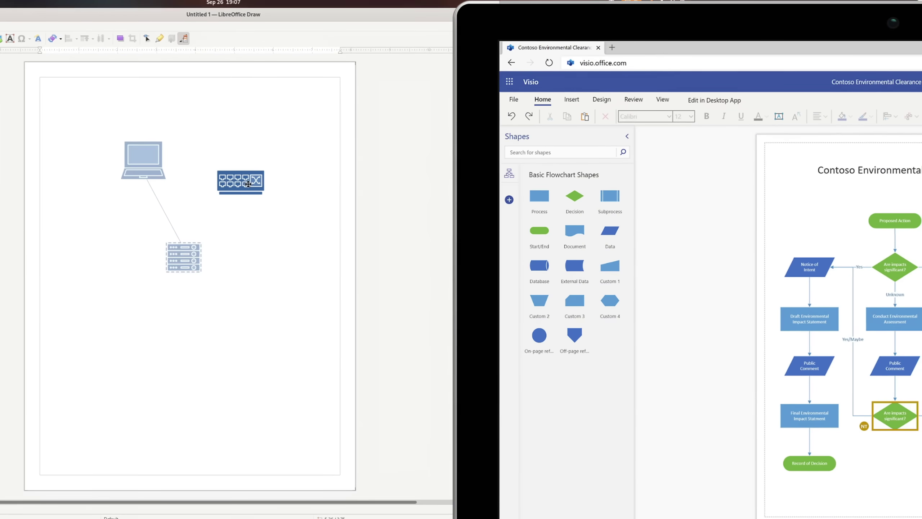
In the Database Wizard, choose connecting to an existing database and list its connection types
right_click(491, 188)
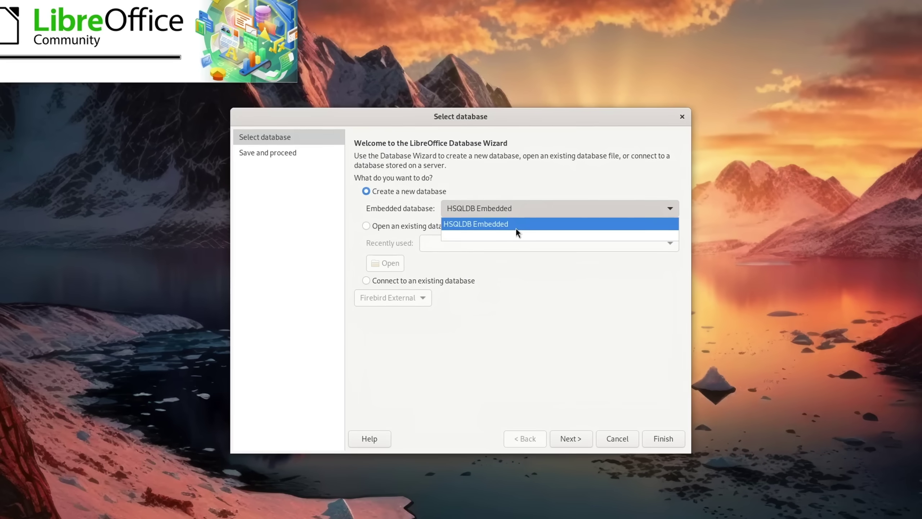
left_click(516, 229)
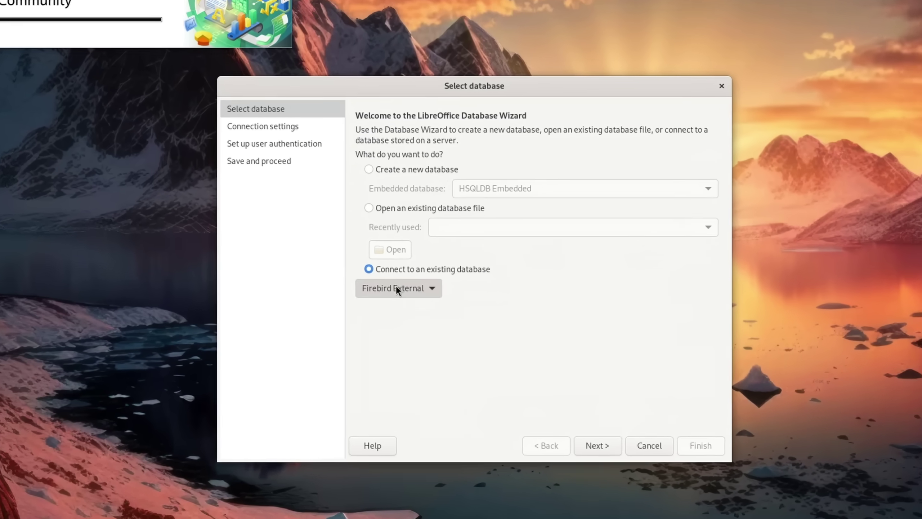
left_click(390, 295)
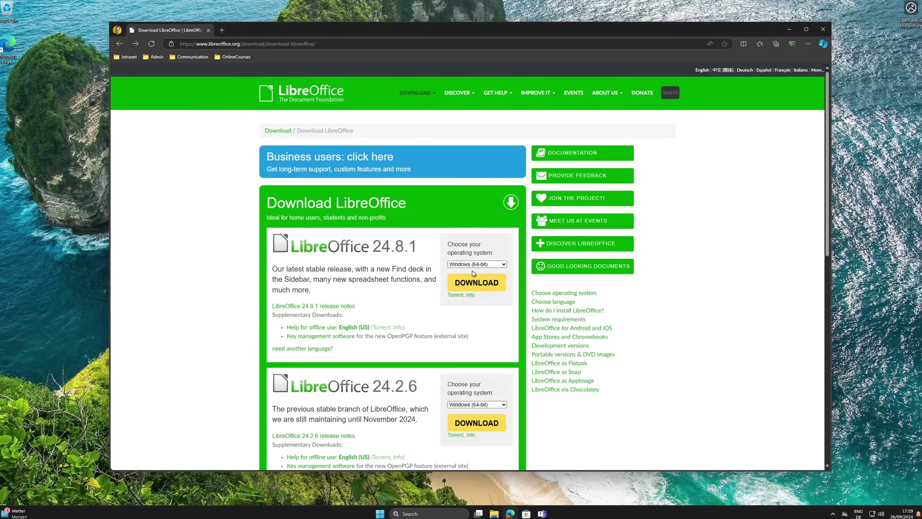
Download LibreOffice 24.8.1, then view the LibreOffice page in GNOME Software showing it installed from Flathub
left_click(477, 283)
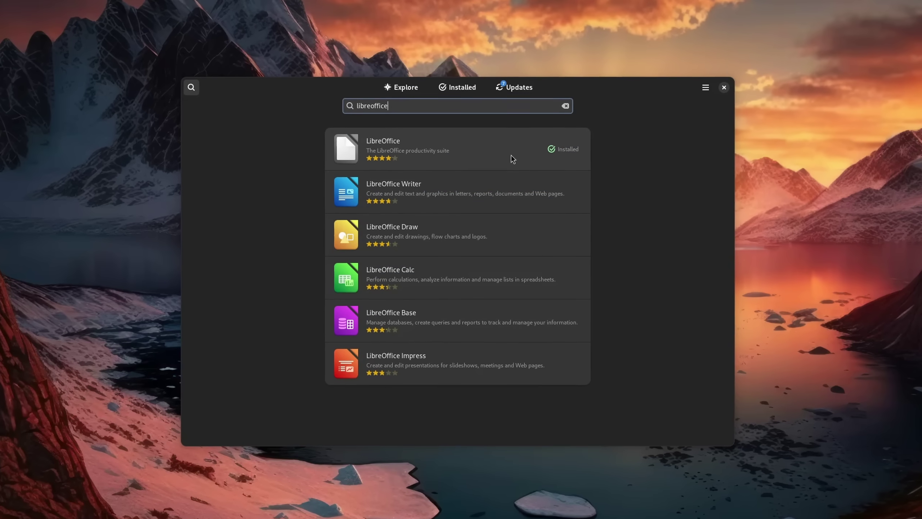
left_click(522, 152)
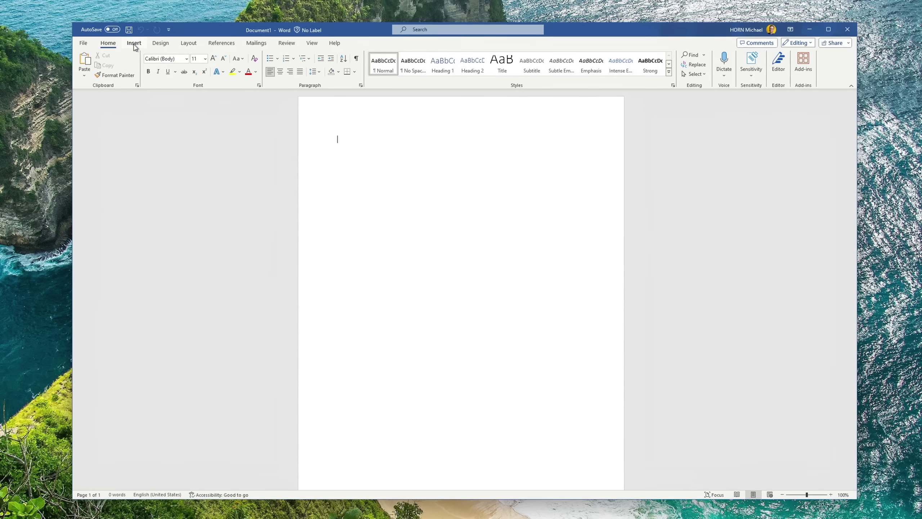
Compare Word's Design and Layout tabs with Writer's Insert and Format menus
left_click(160, 42)
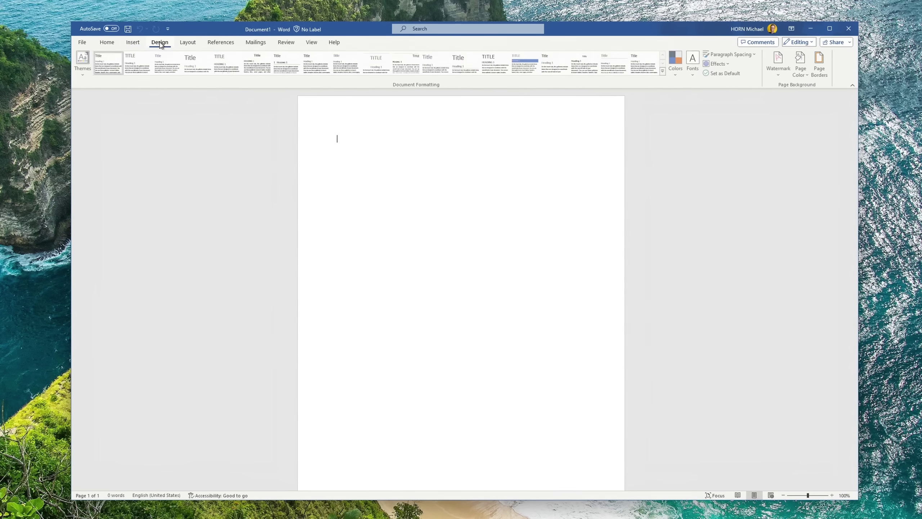
left_click(184, 43)
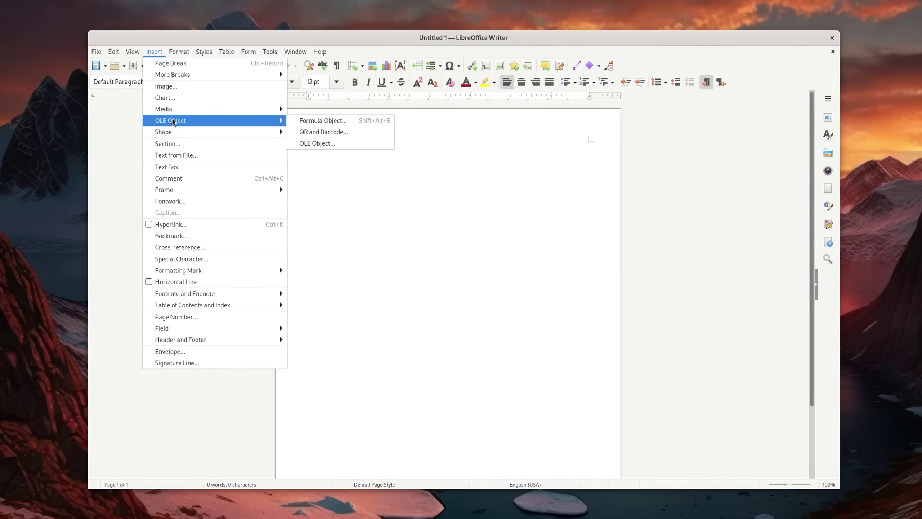
mouse_move(179, 52)
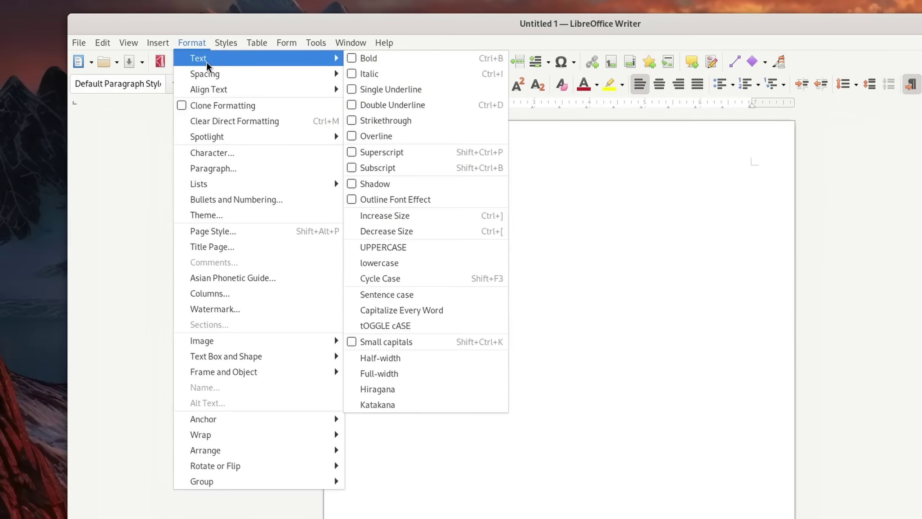
mouse_move(192, 81)
mouse_move(223, 58)
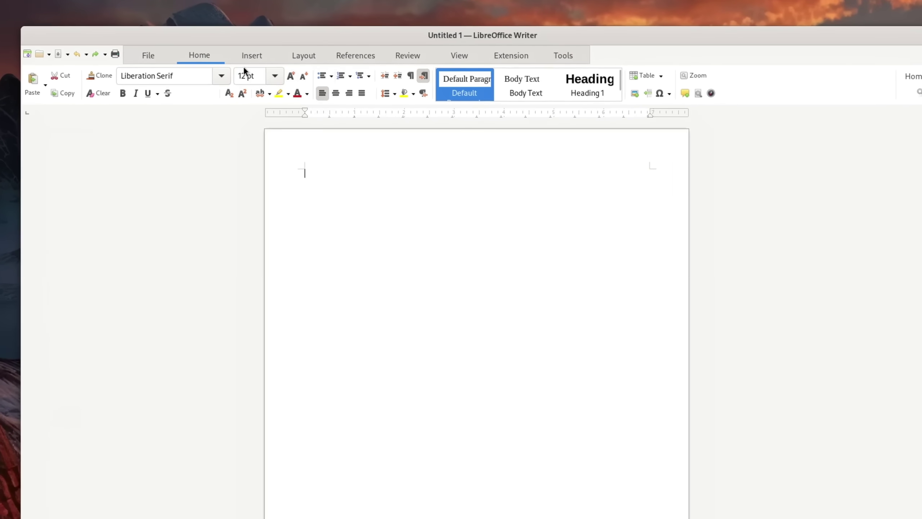
Choose the Tabbed variant in the User Interface chooser and use Apply to All
left_click(264, 58)
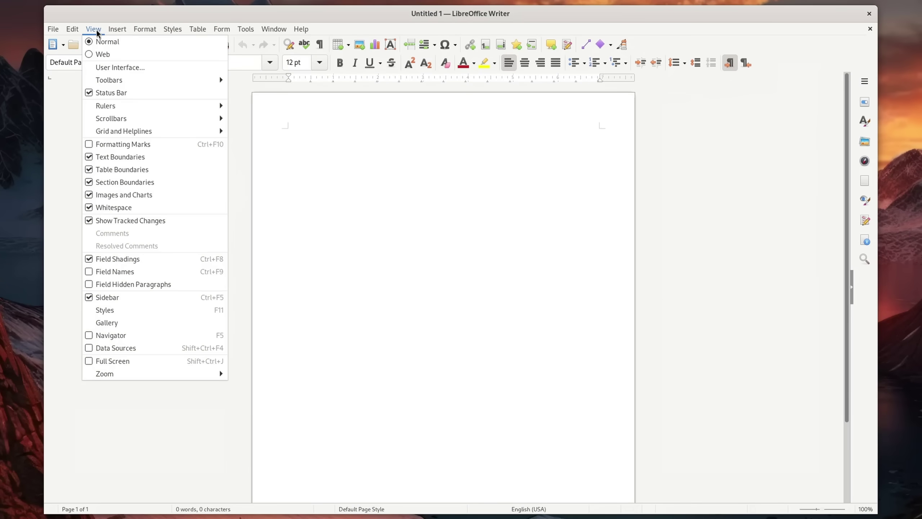
left_click(138, 68)
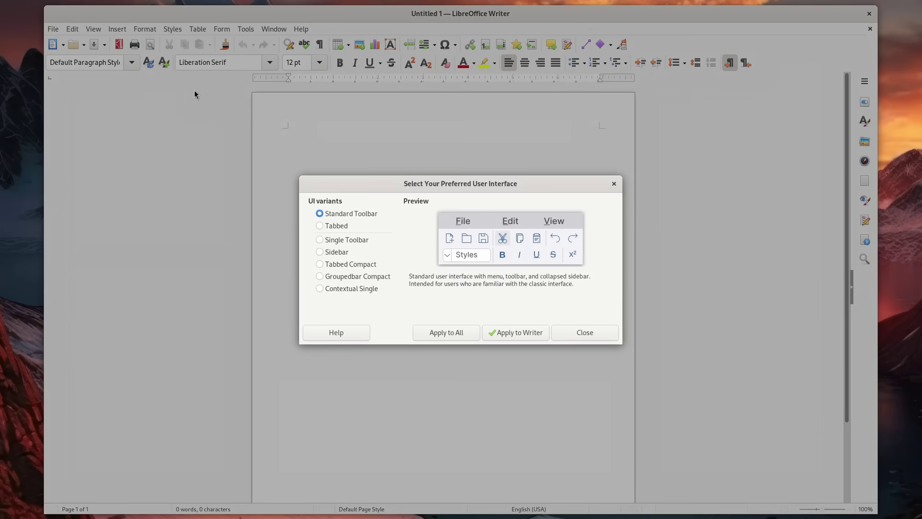
left_click(319, 224)
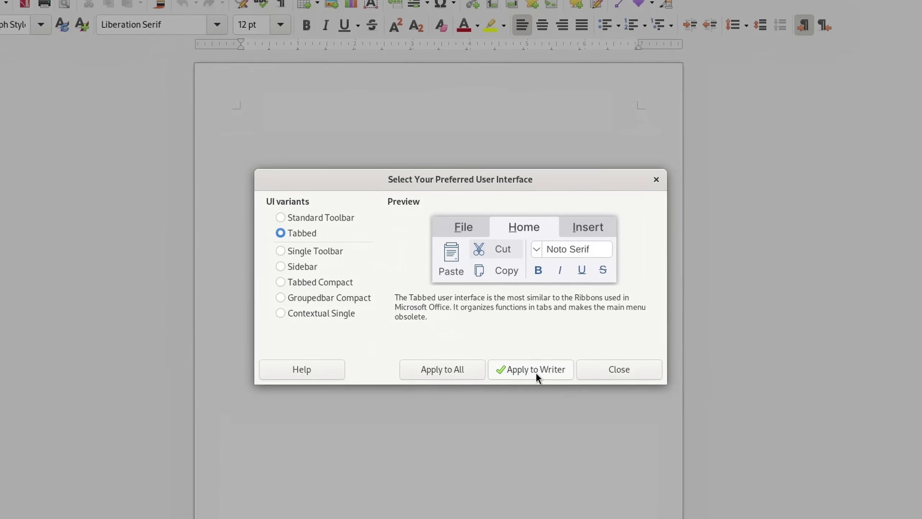
left_click(430, 363)
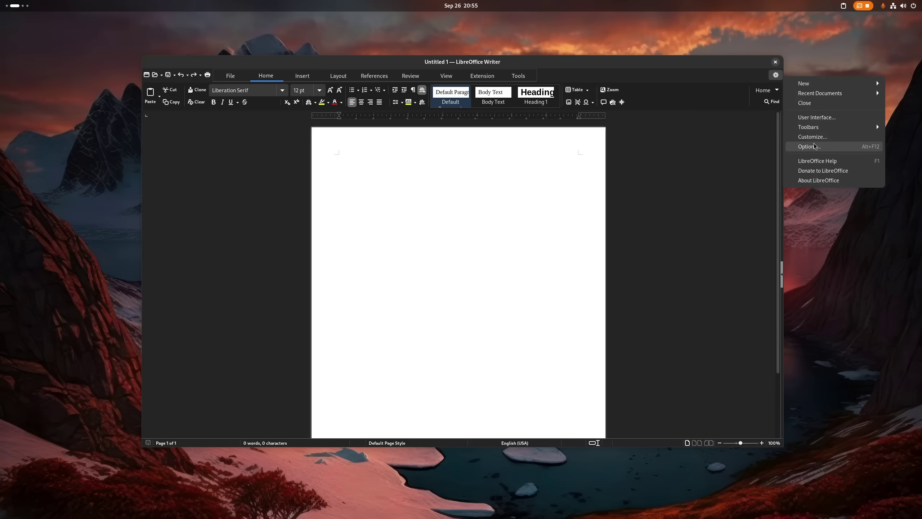
Install the Colibre Icon Theme Legacy extension from Options > LibreOffice > View
left_click(814, 145)
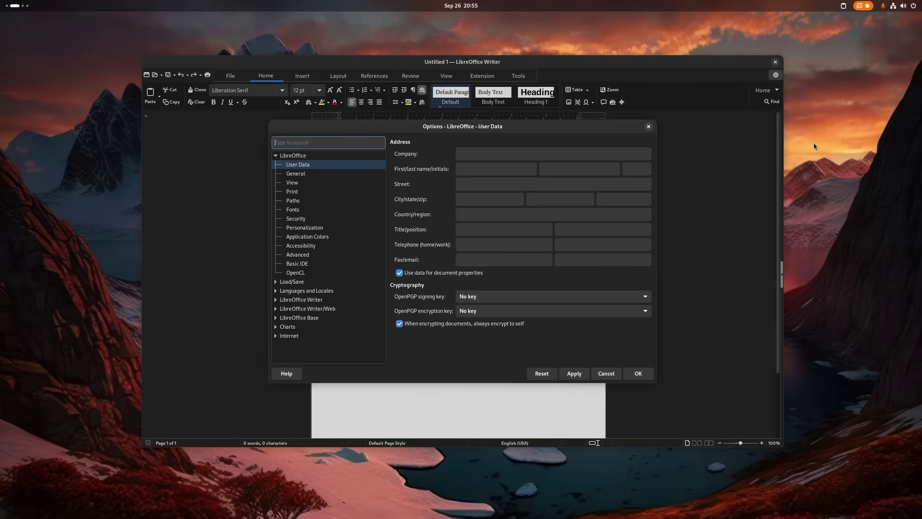
left_click(309, 183)
left_click(529, 138)
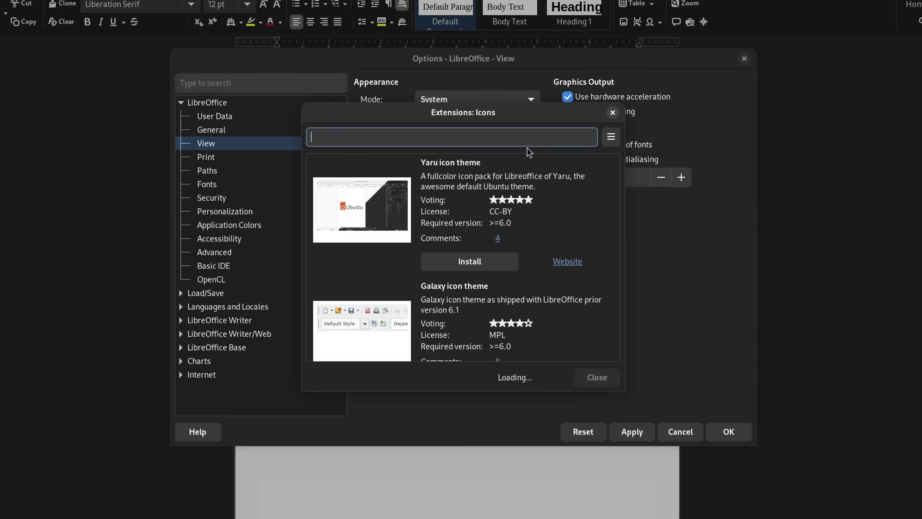
scroll(516, 168, "down", 15)
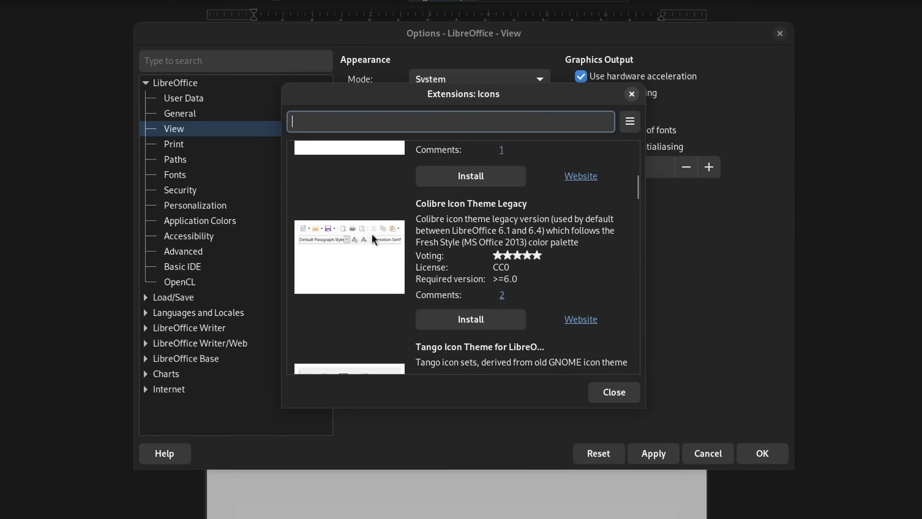
left_click(480, 319)
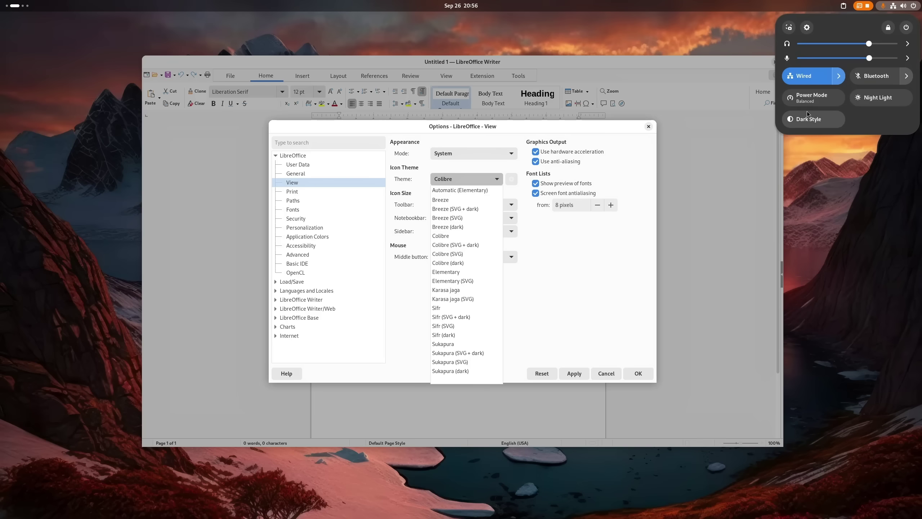
Turn on the desktop Dark Style and apply the Colibre (dark) icon theme
left_click(816, 118)
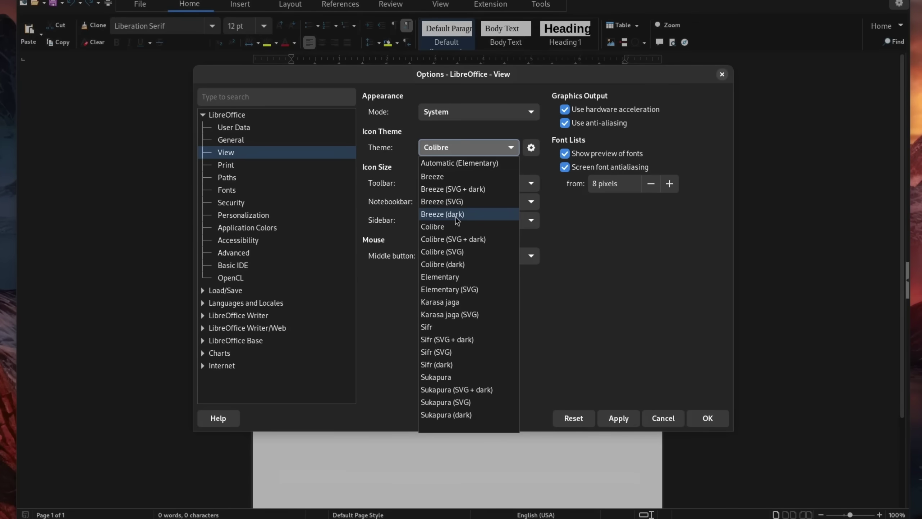
left_click(444, 265)
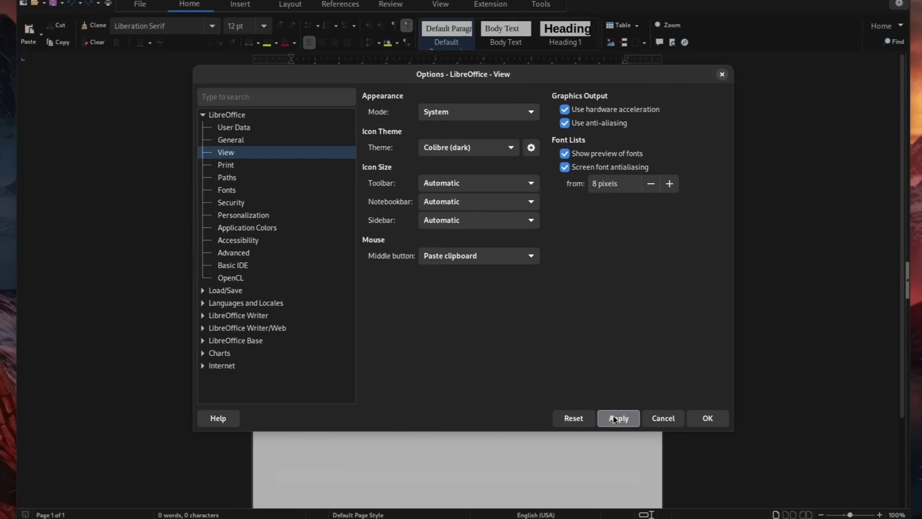
left_click(469, 147)
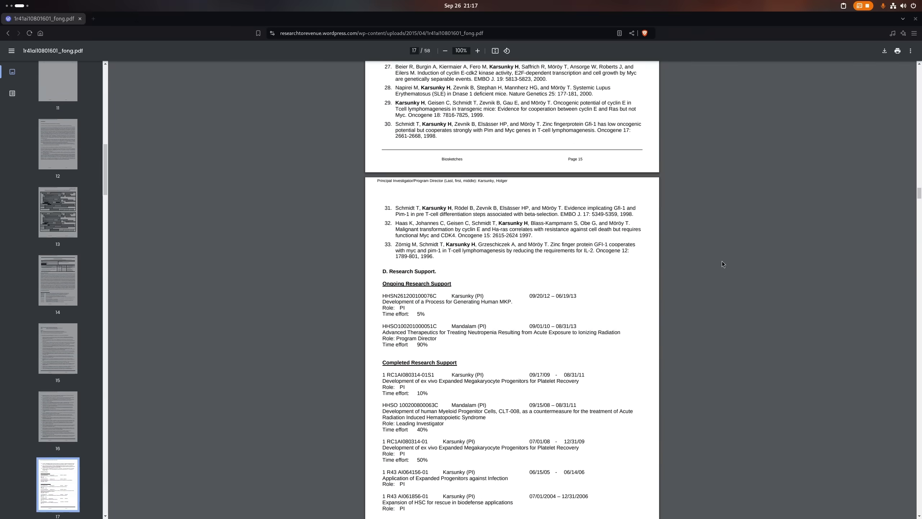
Scroll the 58-page grant PDF down to the References Cited pages around page 53
scroll(745, 193, "down", 8)
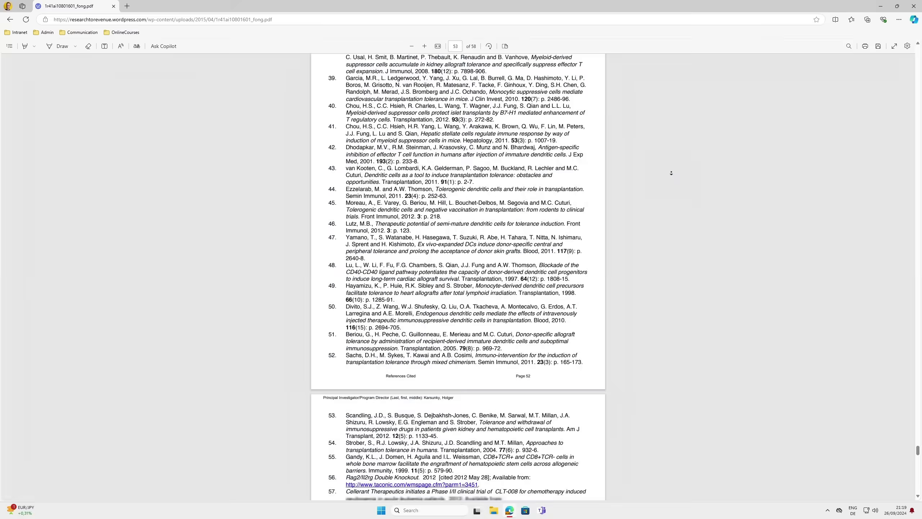
scroll(671, 163, "down", 3)
scroll(671, 164, "down", 14)
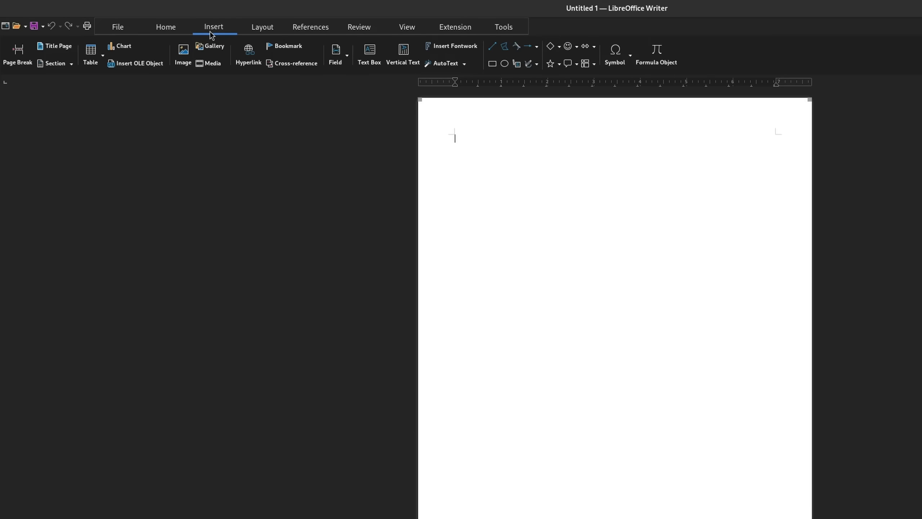
Compare Writer's Layout and References tabs with Word's Insert and Design tabs, then open Paragraph settings
left_click(262, 27)
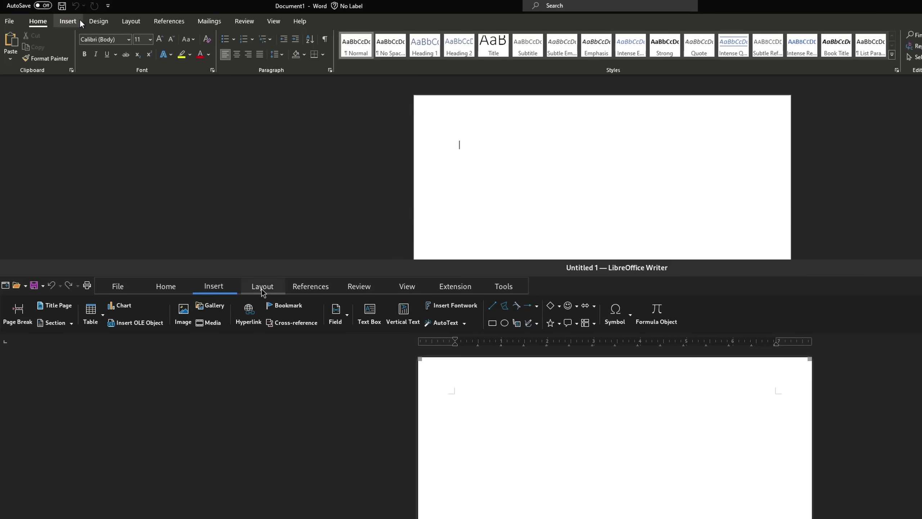
left_click(79, 20)
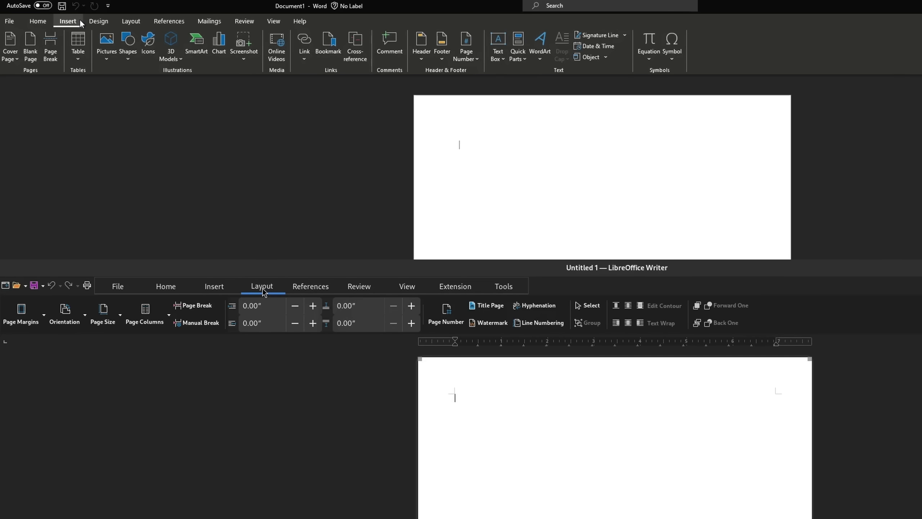
left_click(107, 21)
left_click(307, 285)
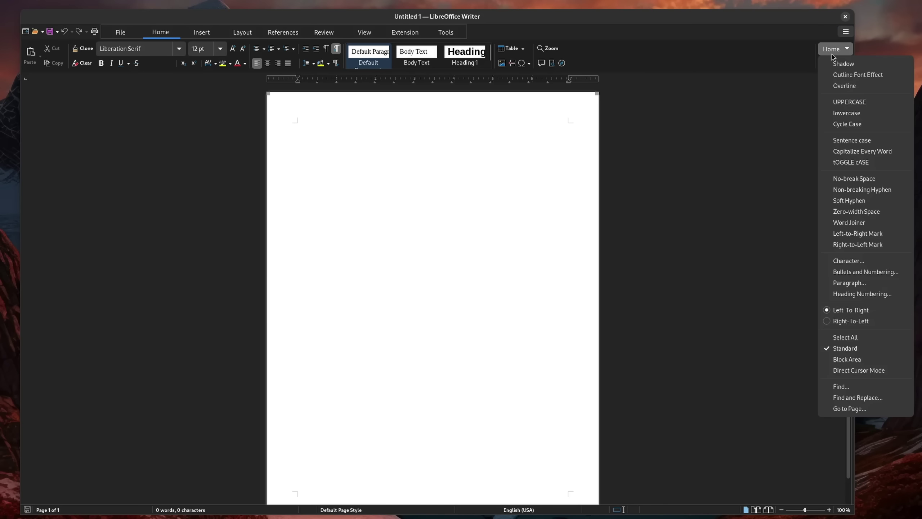
left_click(840, 285)
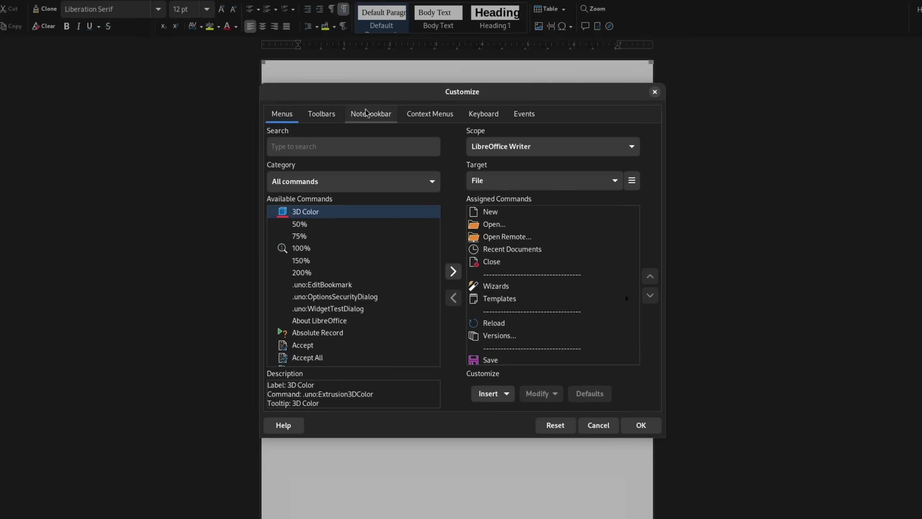
In Notebookbar customization, target the Home Tab and drag Formatting Marks beneath Increase
left_click(366, 113)
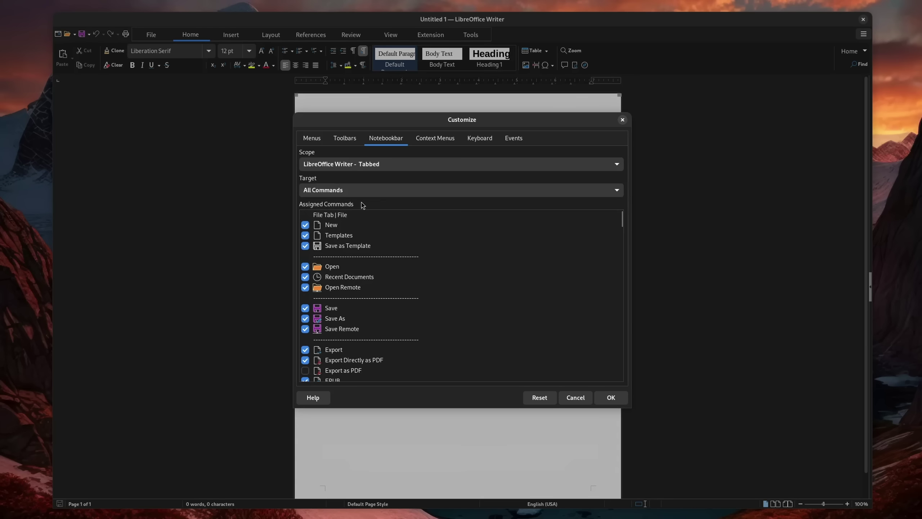
left_click(381, 190)
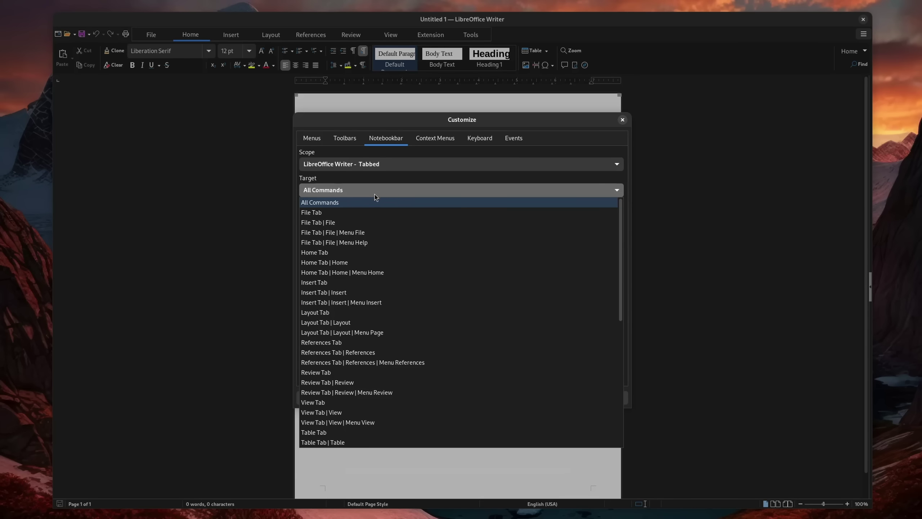
left_click(340, 252)
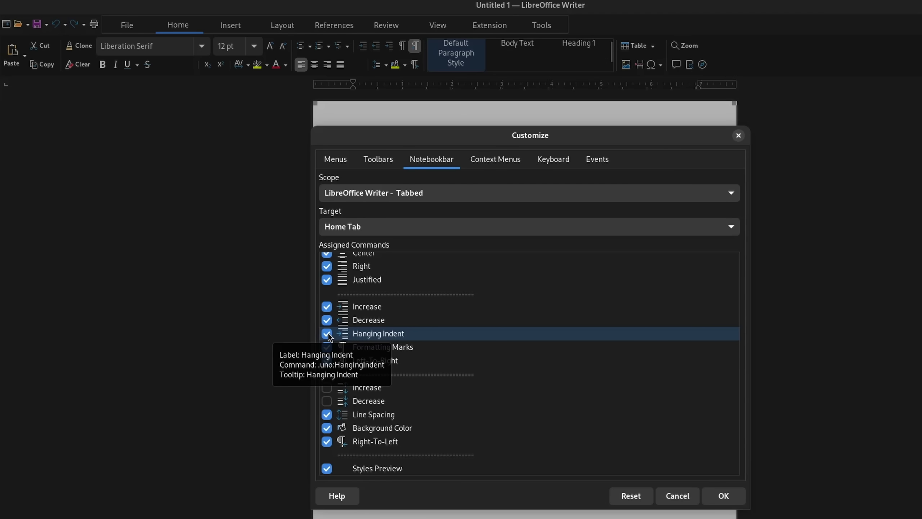
left_click(351, 226)
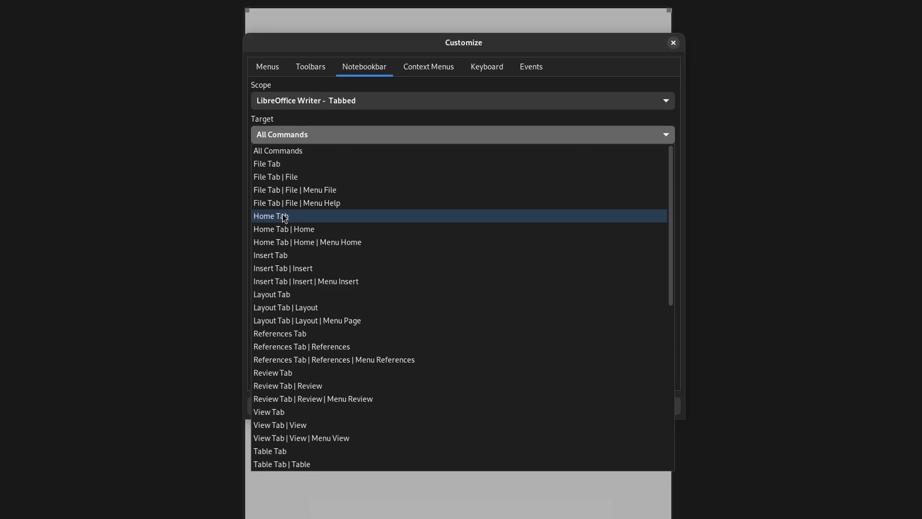
left_click(333, 217)
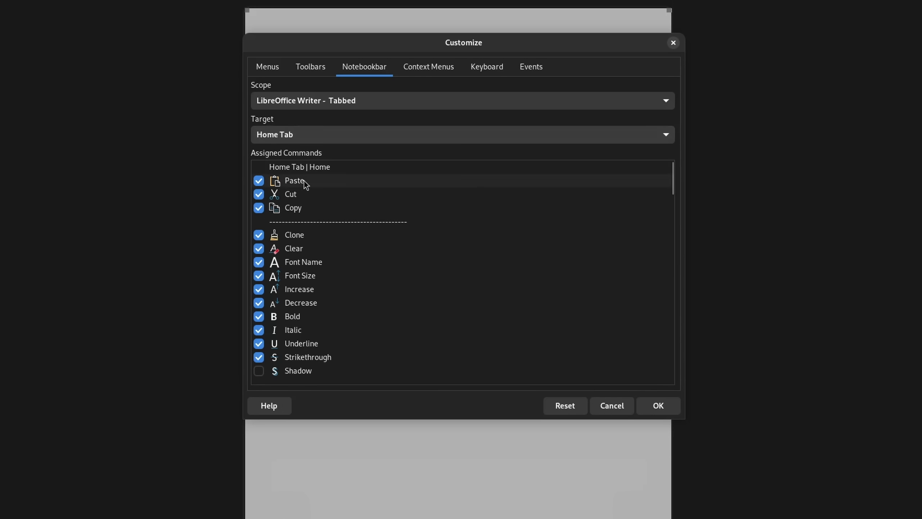
left_click(319, 135)
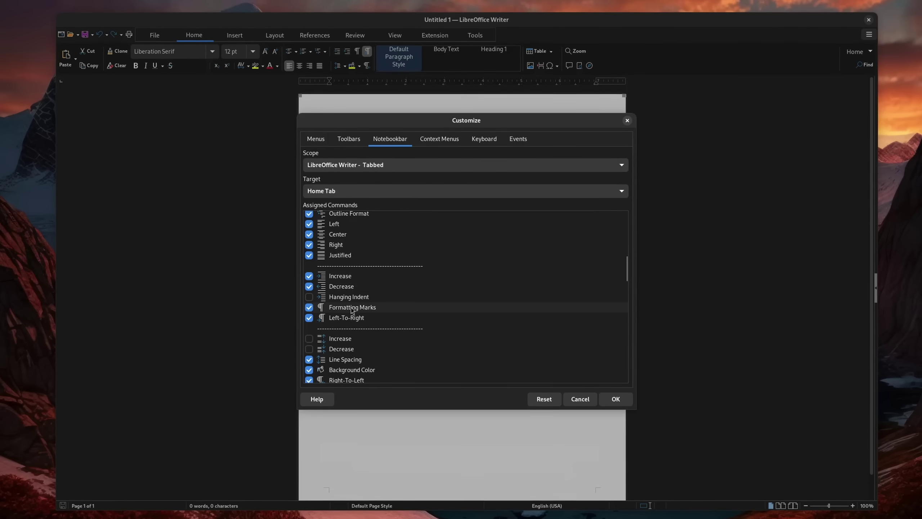
left_click_drag(352, 307, 360, 281)
left_click(349, 277)
left_click(352, 164)
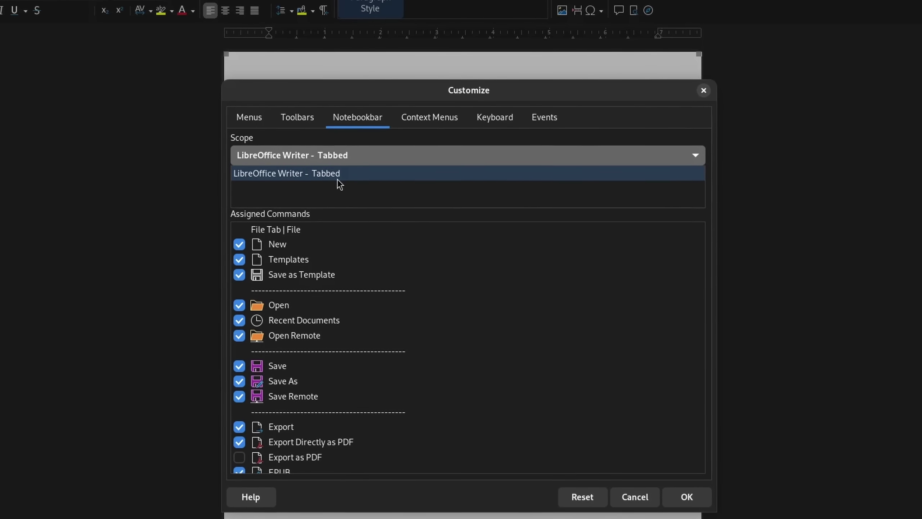
Close Customize and enable the Standard toolbar under Toolbars in the User Interface settings
left_click(408, 158)
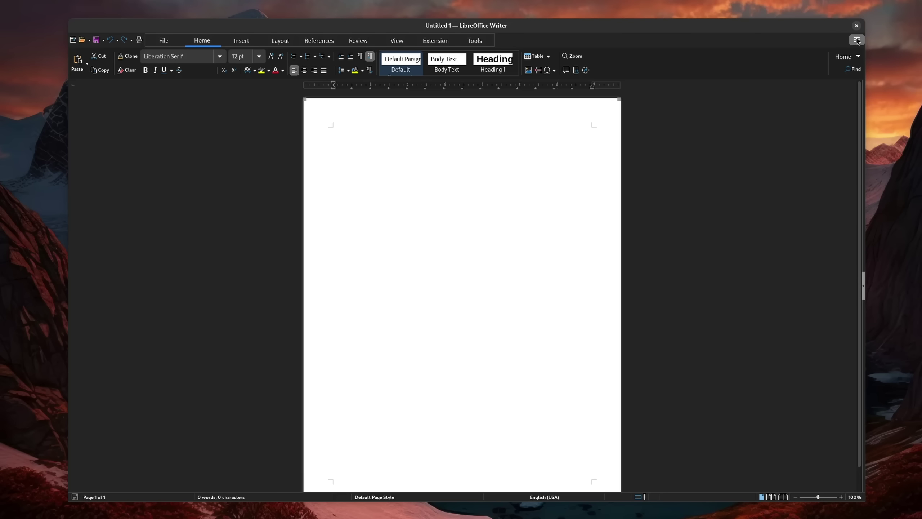
left_click(857, 40)
left_click(856, 92)
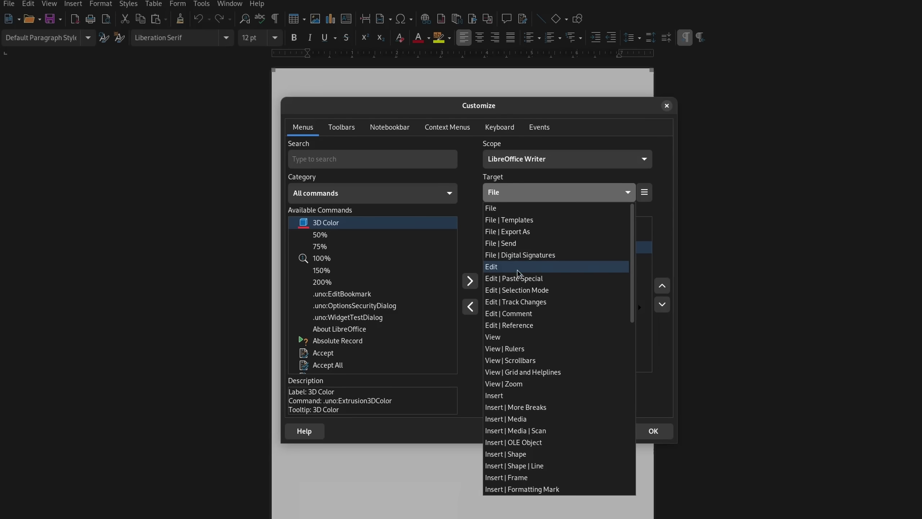
left_click(517, 268)
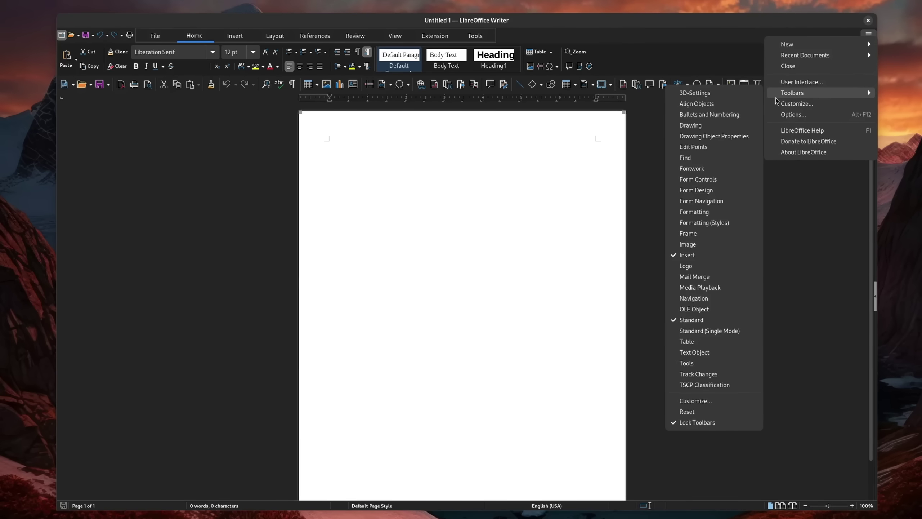
Target the Standard toolbar in Customize > Toolbars and dock it vertically on the window's left edge
left_click(697, 403)
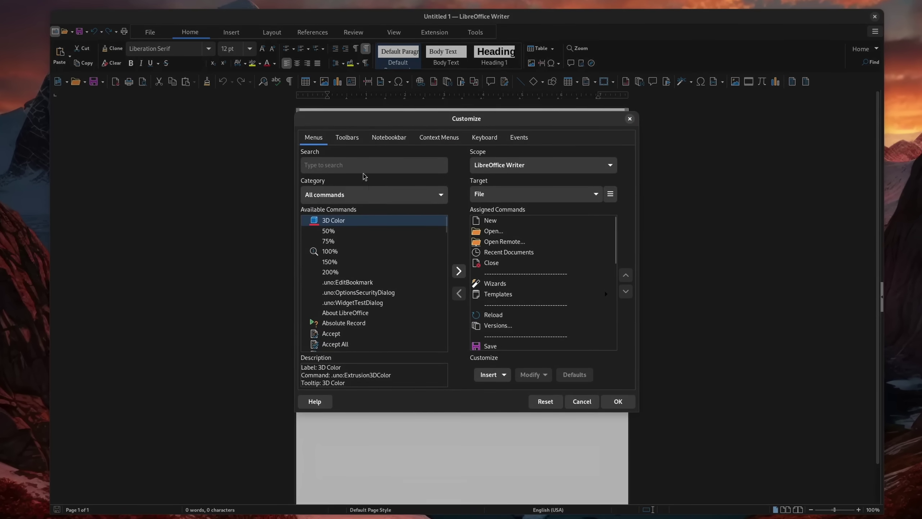
left_click(347, 137)
left_click(522, 190)
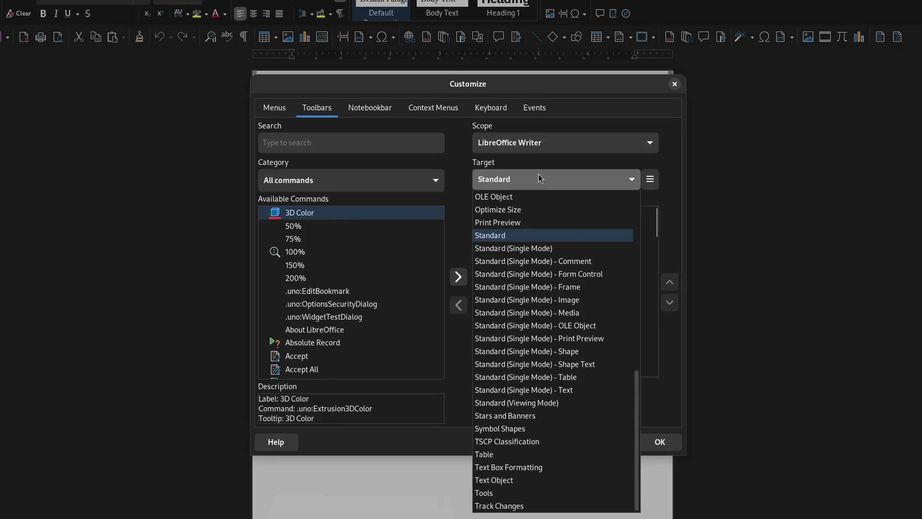
left_click(537, 239)
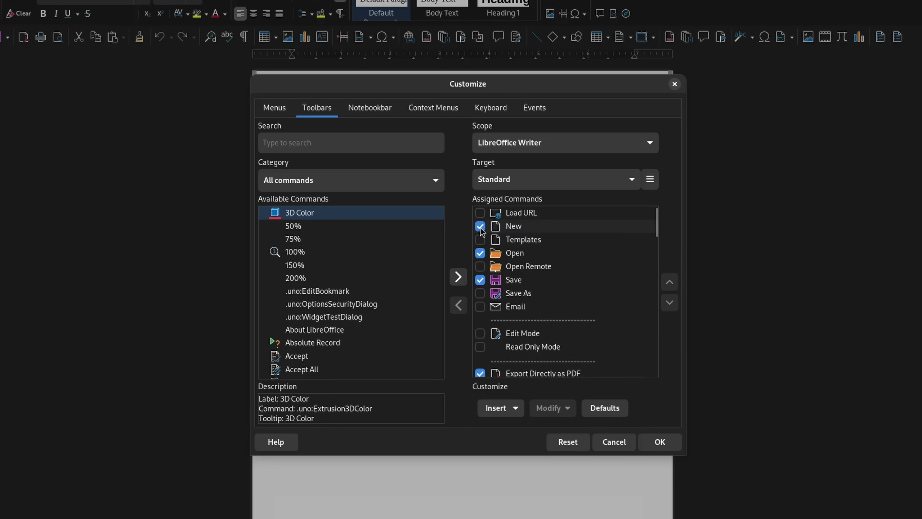
left_click(650, 179)
left_click(660, 199)
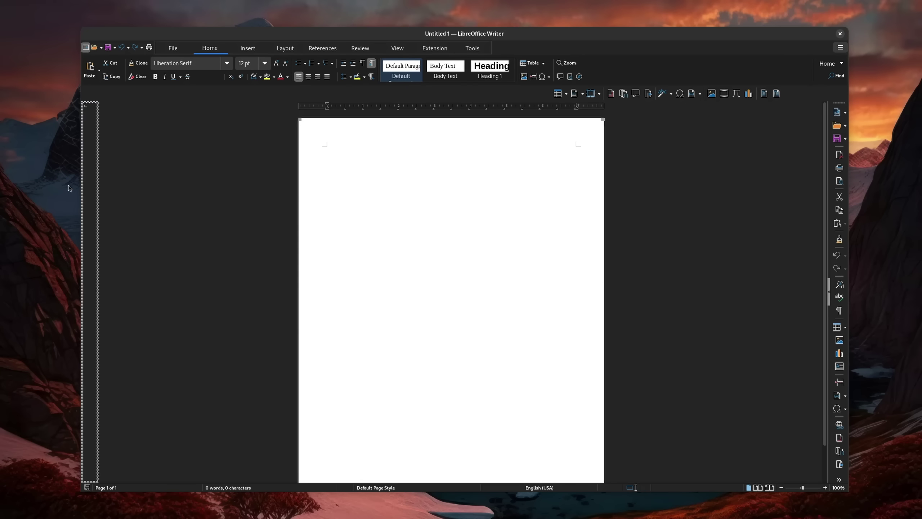
left_click_drag(69, 185, 68, 185)
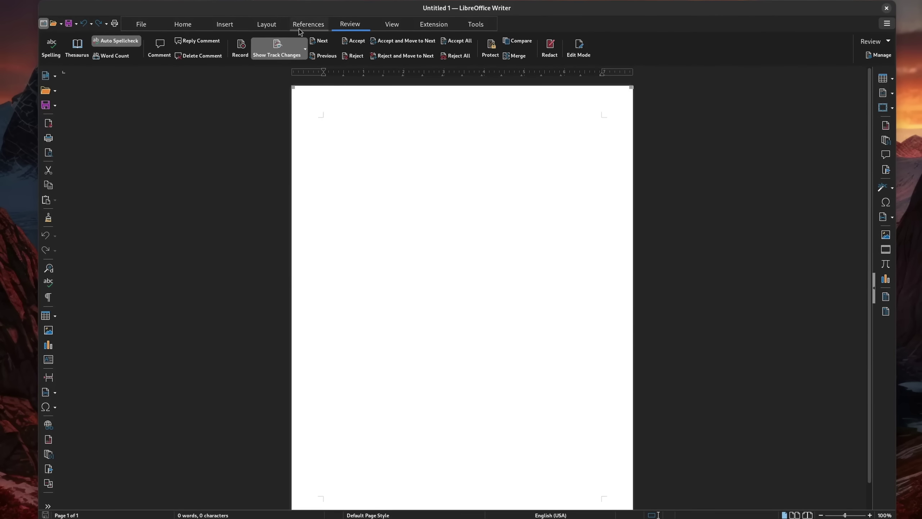
left_click(182, 24)
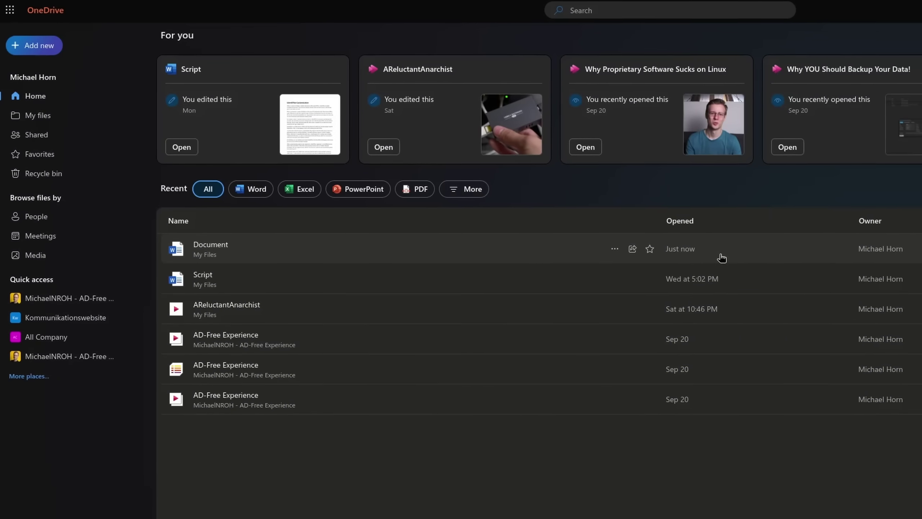
Open the OneDrive file Document from the recent list in Word for the web
left_click(214, 216)
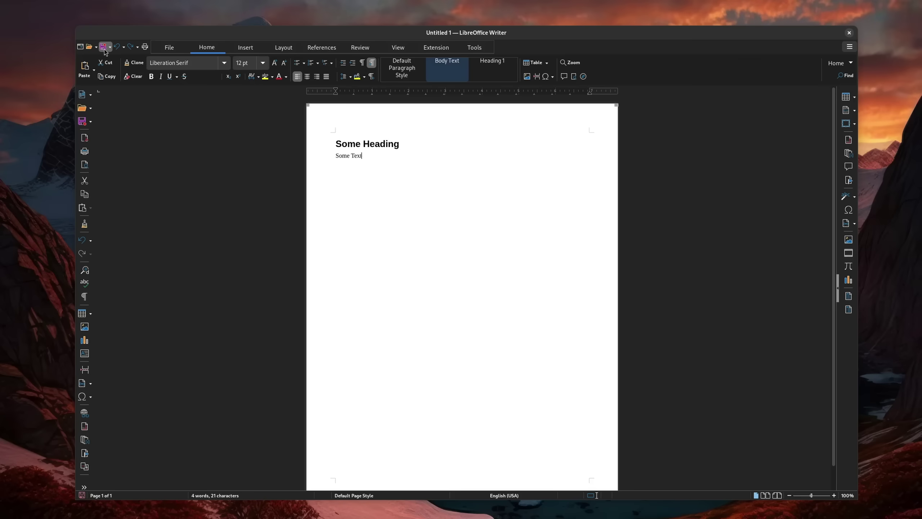
Start saving the LibreOffice Writer document with Ctrl+S
key("ctrl+s")
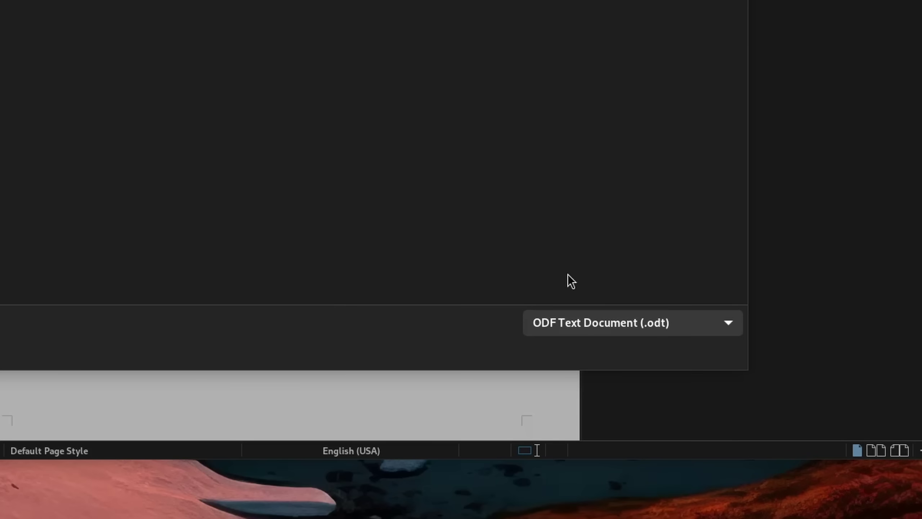
Check the save file types, then open the Always save as list in Load/Save > General
left_click(641, 326)
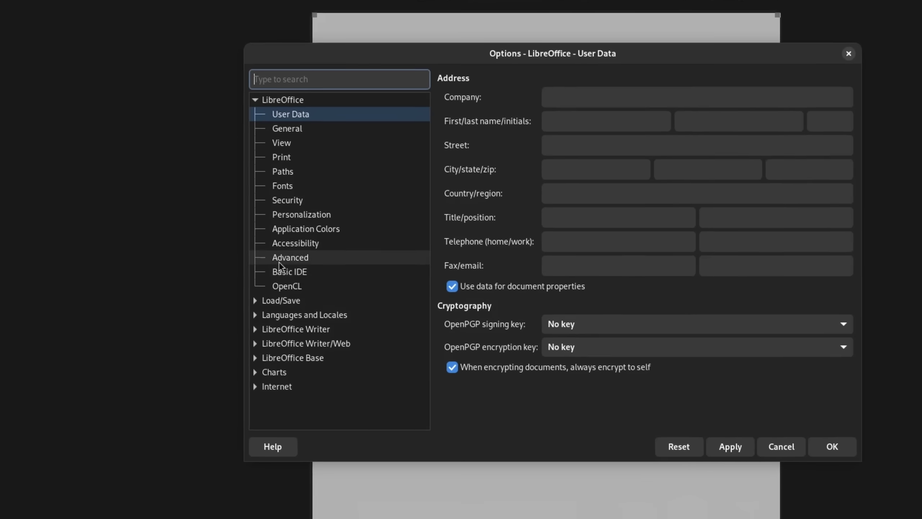
left_click(253, 301)
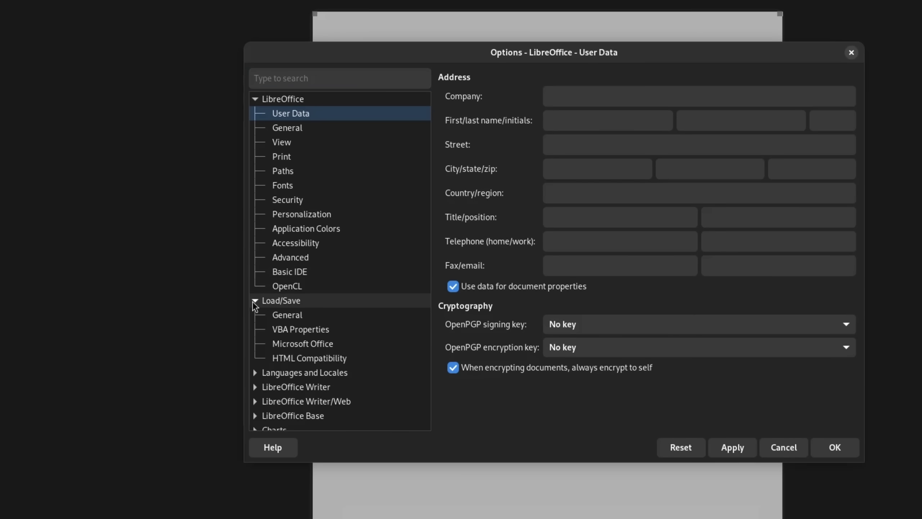
left_click(285, 314)
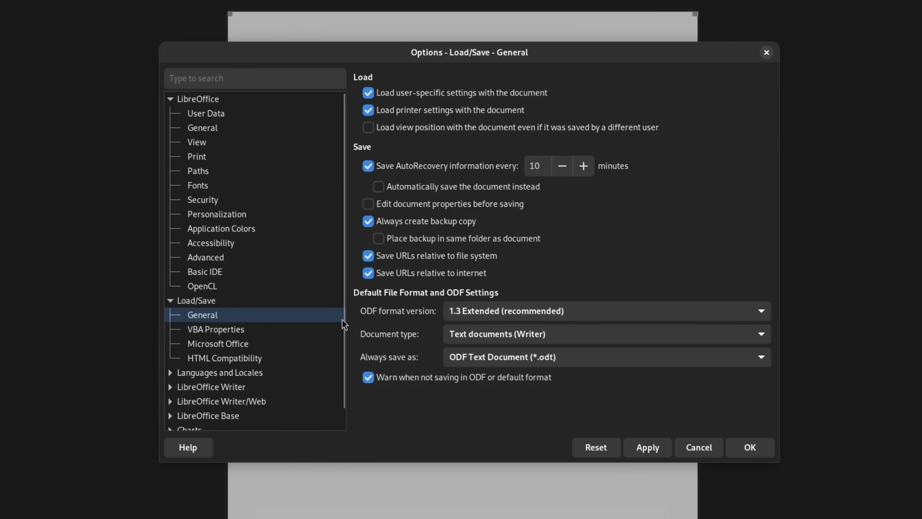
left_click(596, 357)
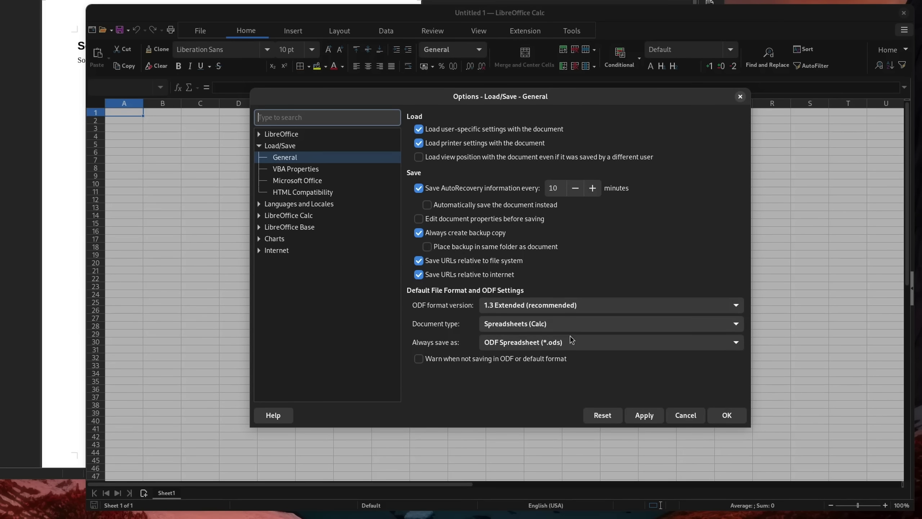
Open Calc's Always save as list of default spreadsheet formats
left_click(572, 341)
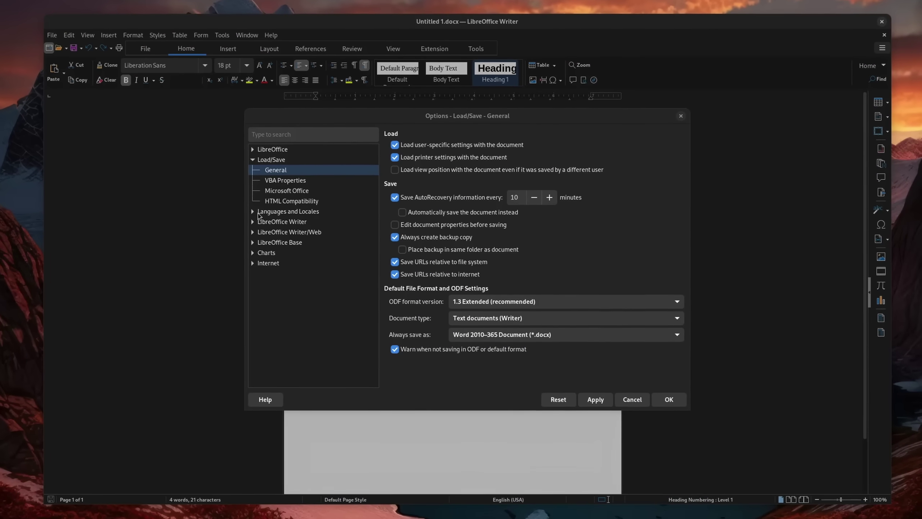
Open Languages and Locales > General and browse the locale setting list
left_click(253, 212)
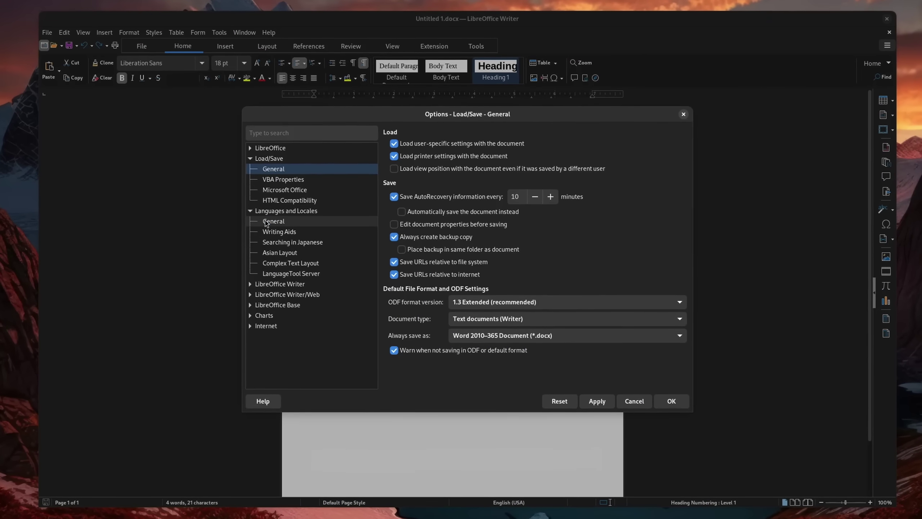
left_click(266, 222)
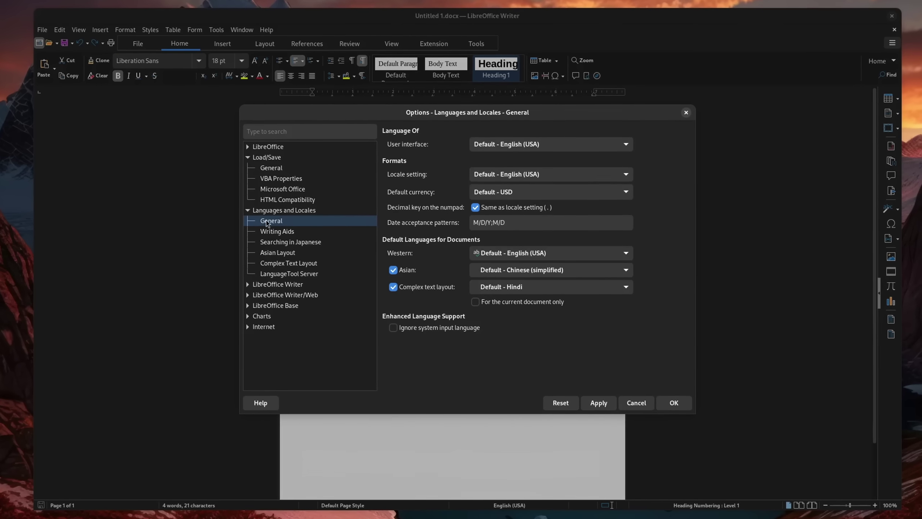
left_click(551, 174)
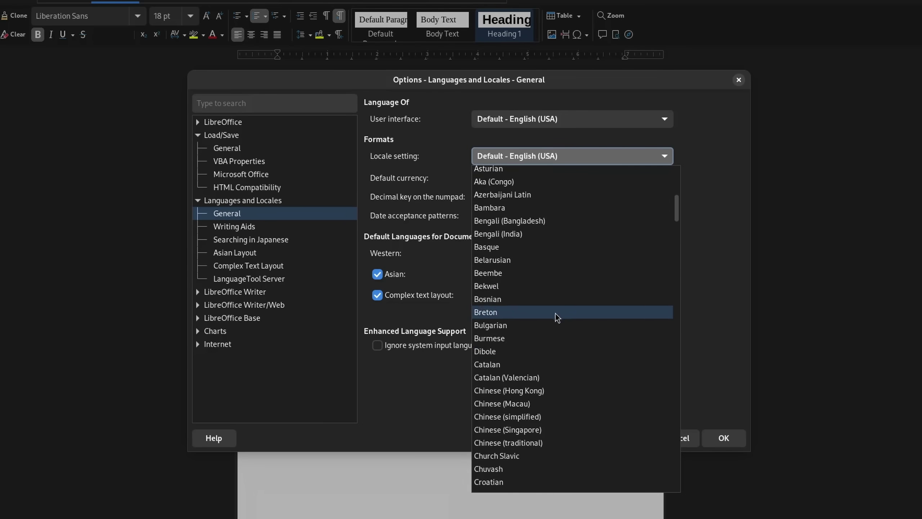
scroll(557, 317, "down", 20)
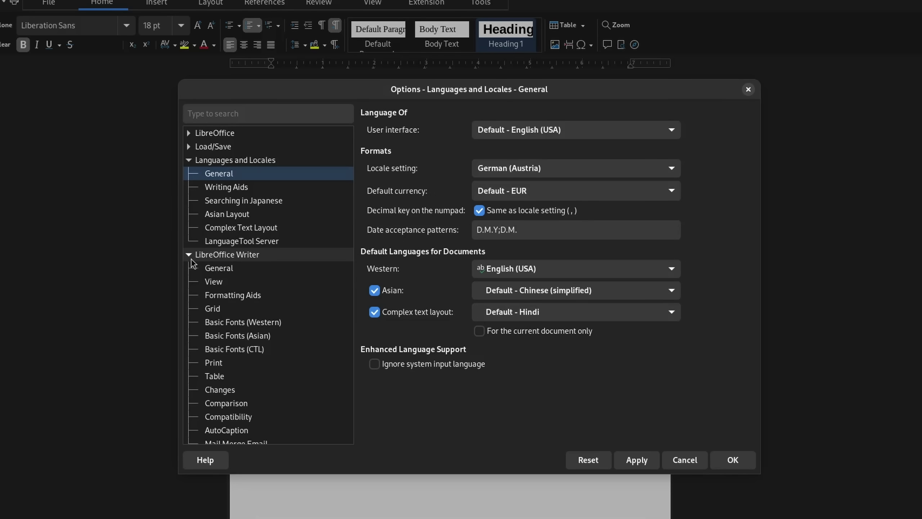
Set the Western basic fonts for Default, Heading, List, Caption and Index to Carlito
left_click(231, 322)
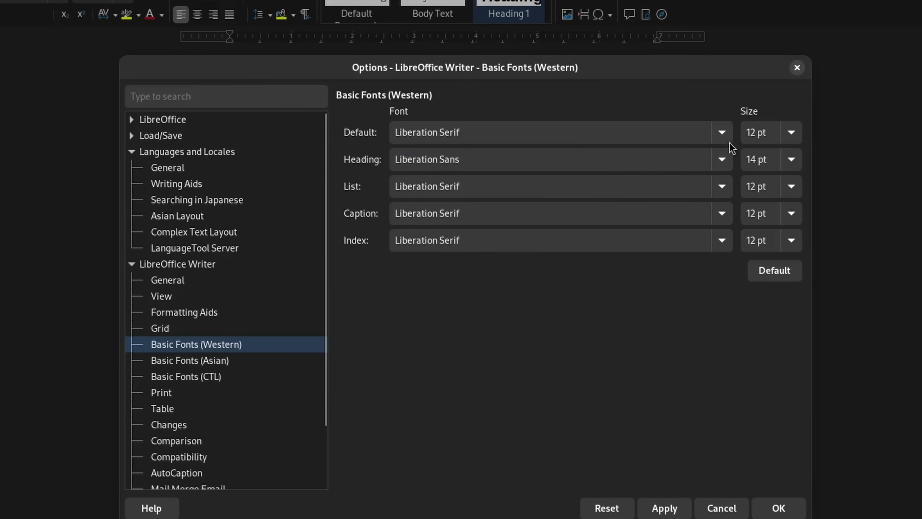
left_click(722, 133)
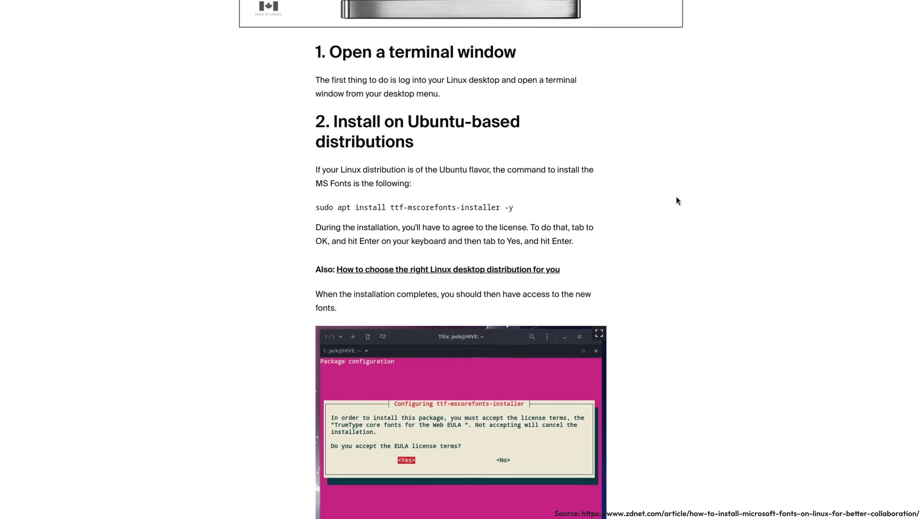
scroll(545, 199, "down", 3)
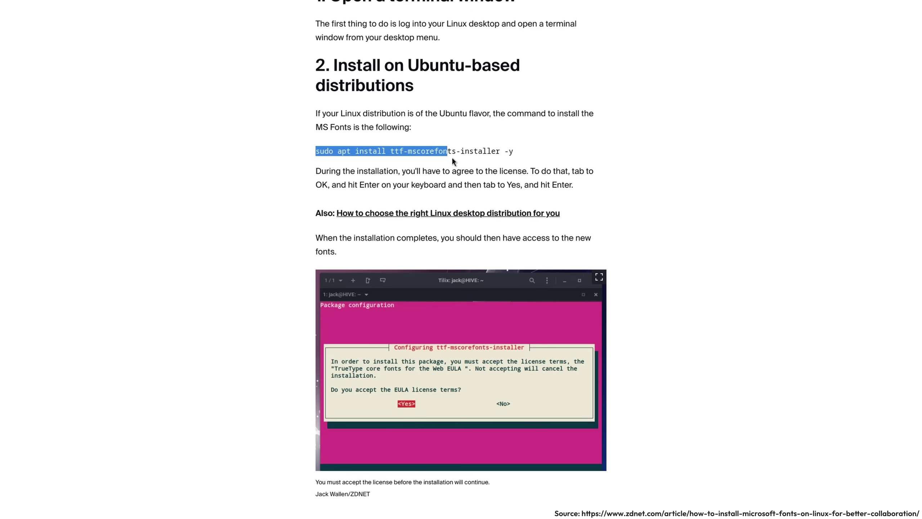
left_click(617, 160)
scroll(710, 172, "down", 6)
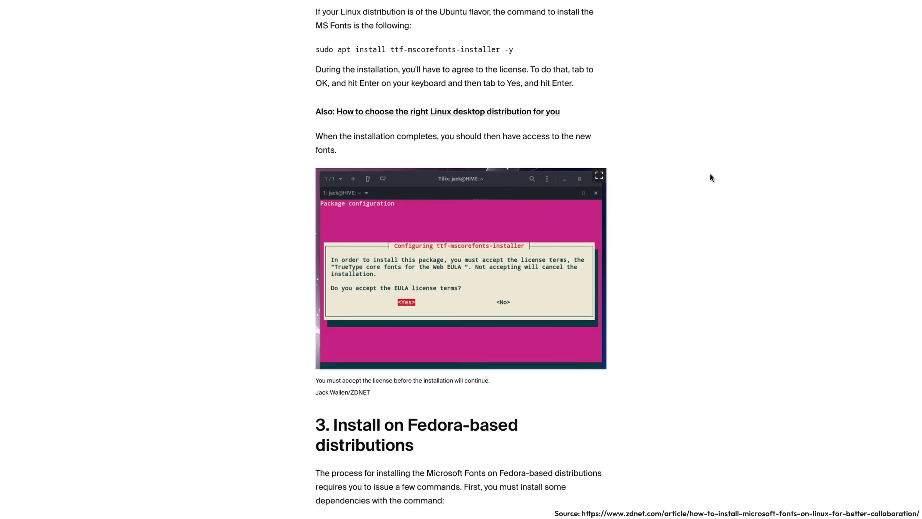
scroll(723, 187, "down", 4)
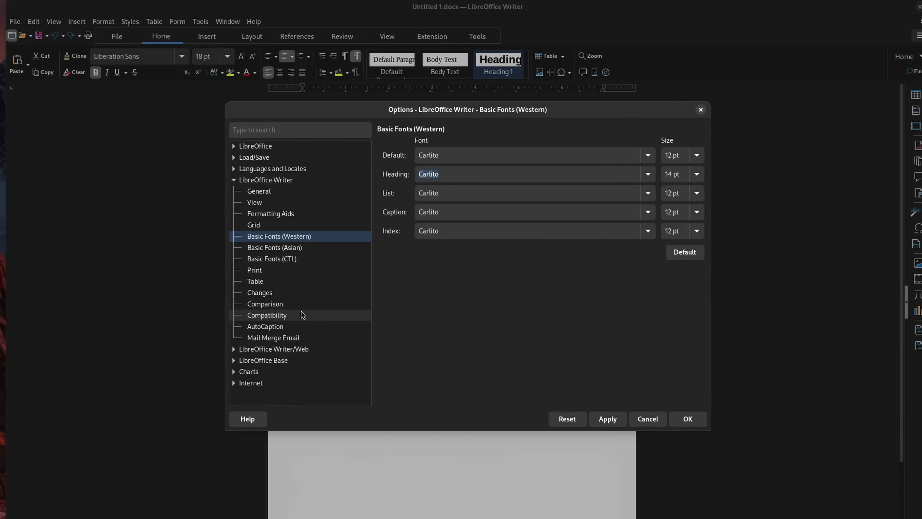
Tick Word-compatible trailing blanks in Writer's Compatibility options and highlight its explanation text
left_click(295, 315)
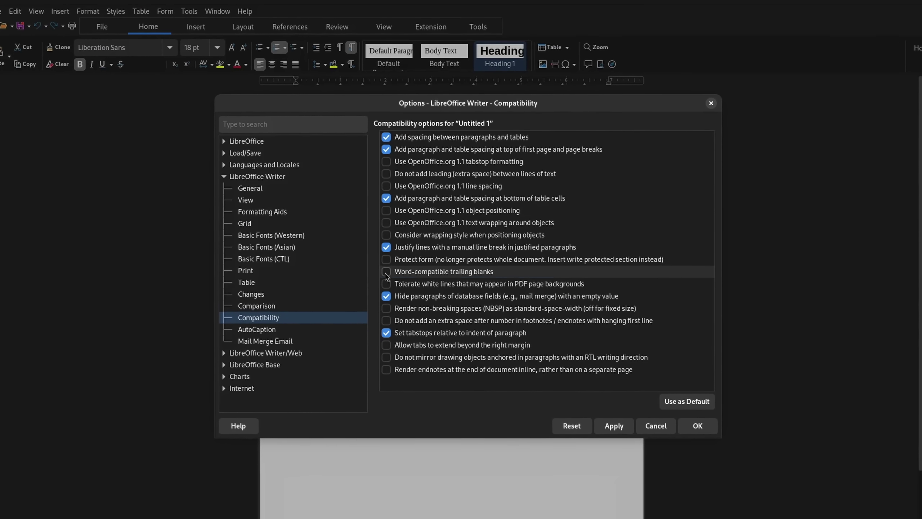
left_click(395, 275)
left_click_drag(494, 268, 638, 271)
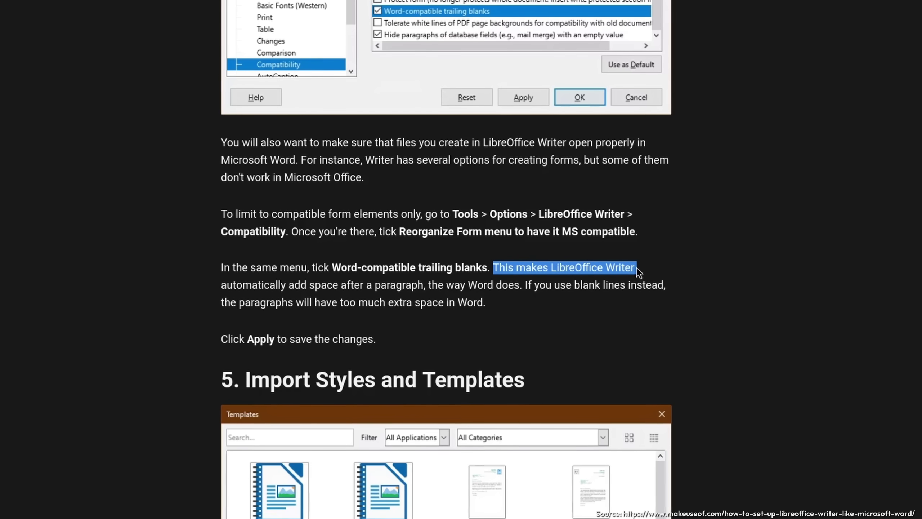
left_click_drag(220, 285, 524, 285)
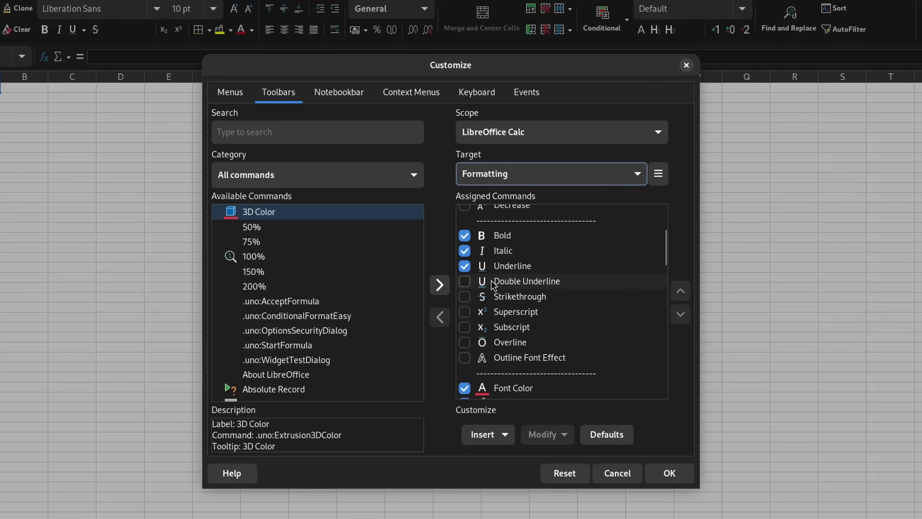
Remove Selection List, Data Validation and Manage Names from Calc's Cell context menu
scroll(487, 293, "down", 3)
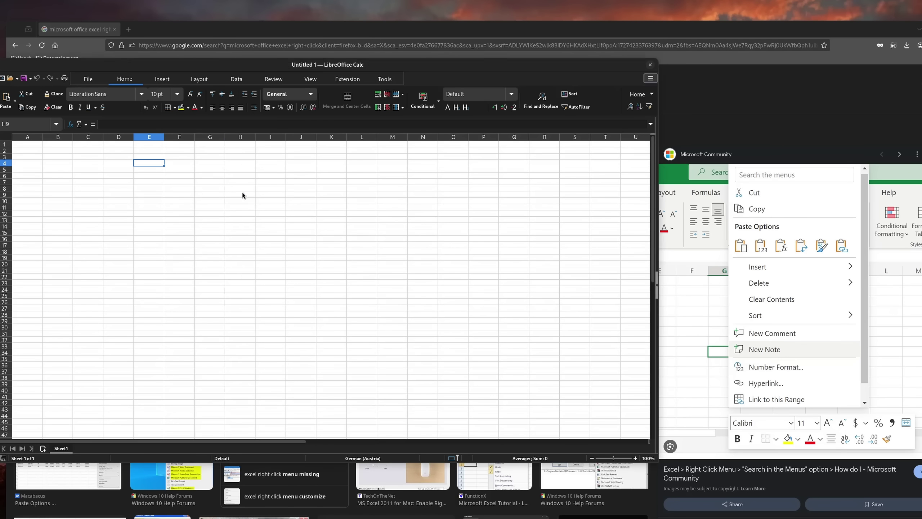
right_click(242, 194)
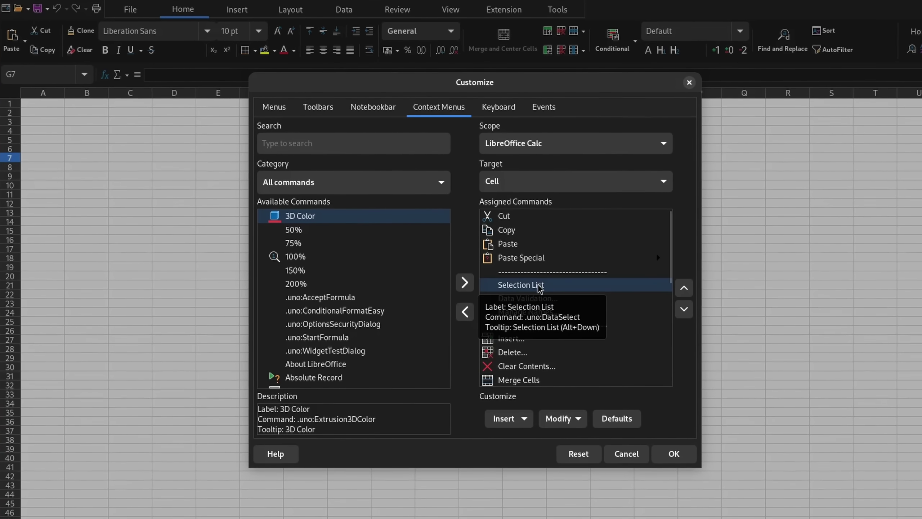
left_click(541, 286)
left_click(465, 311)
left_click(466, 311)
left_click(467, 311)
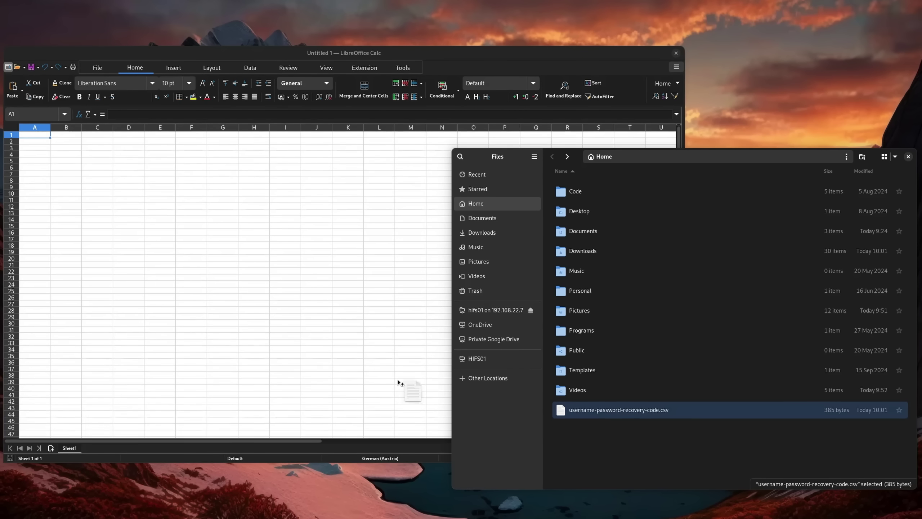
Insert username-password-recovery-code.csv as a new sheet from file, confirming the Text Import
left_click_drag(216, 250, 214, 246)
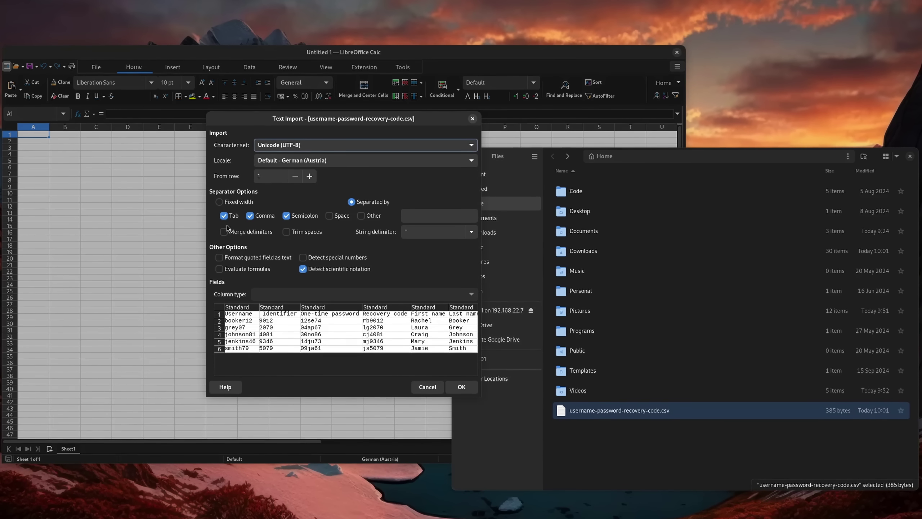
left_click(468, 391)
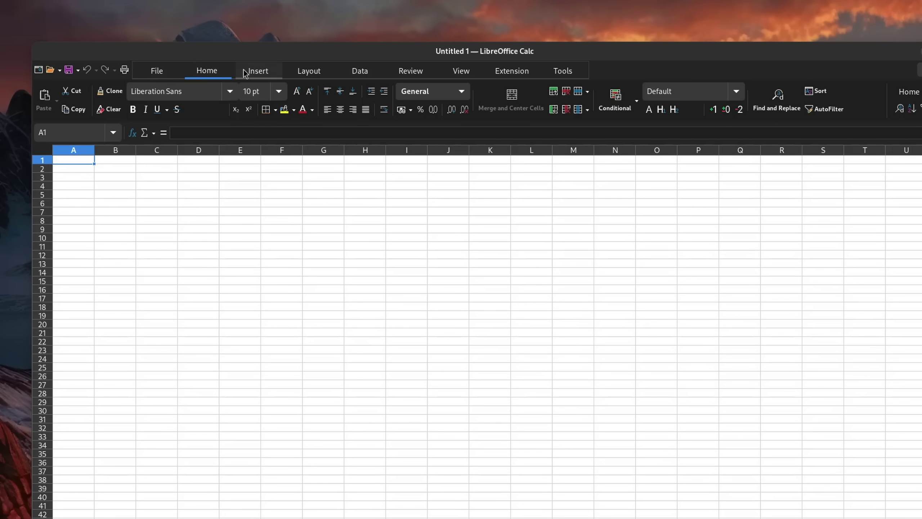
left_click(256, 71)
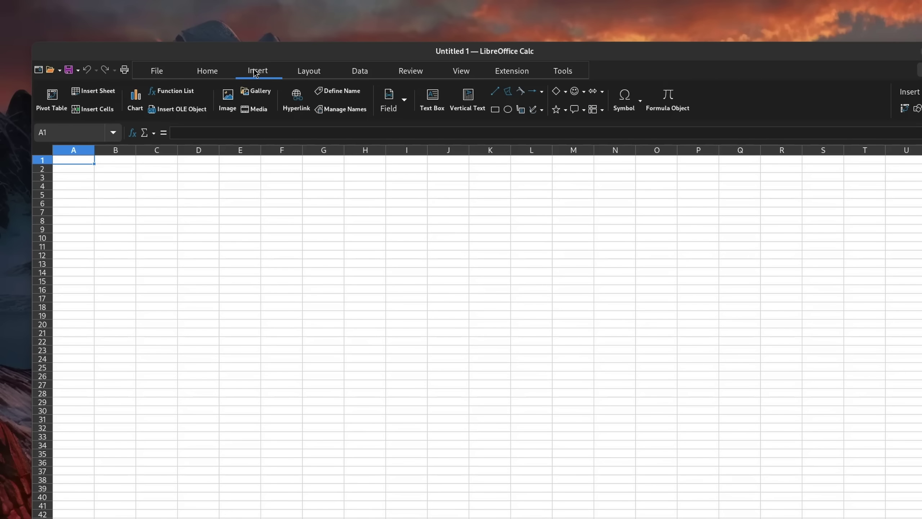
left_click(97, 91)
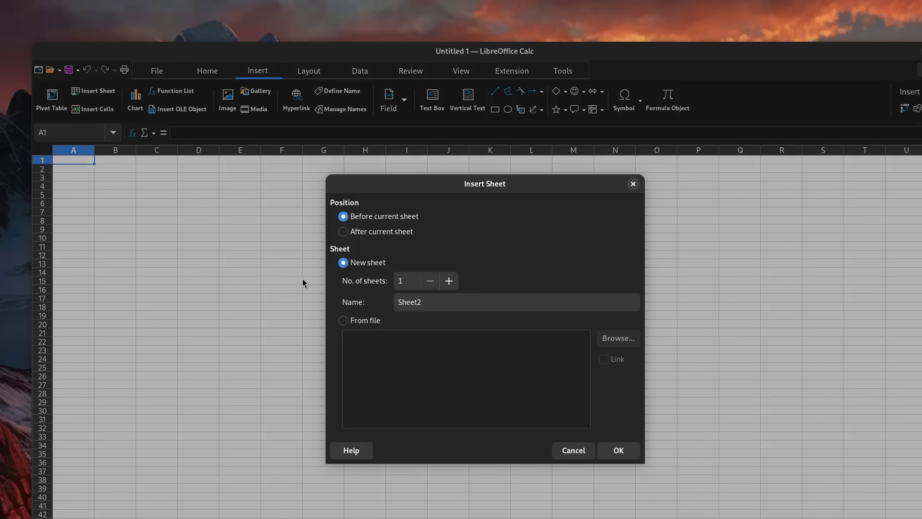
left_click(611, 341)
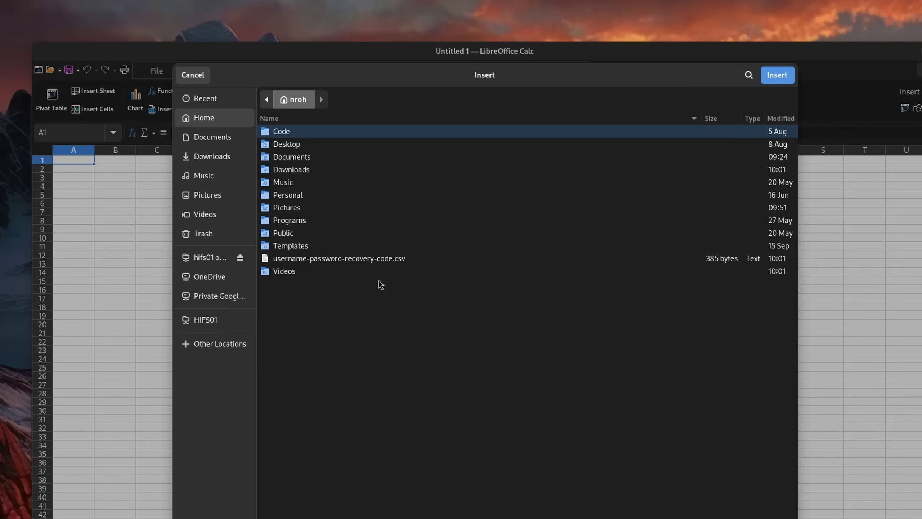
left_click(360, 260)
left_click(777, 77)
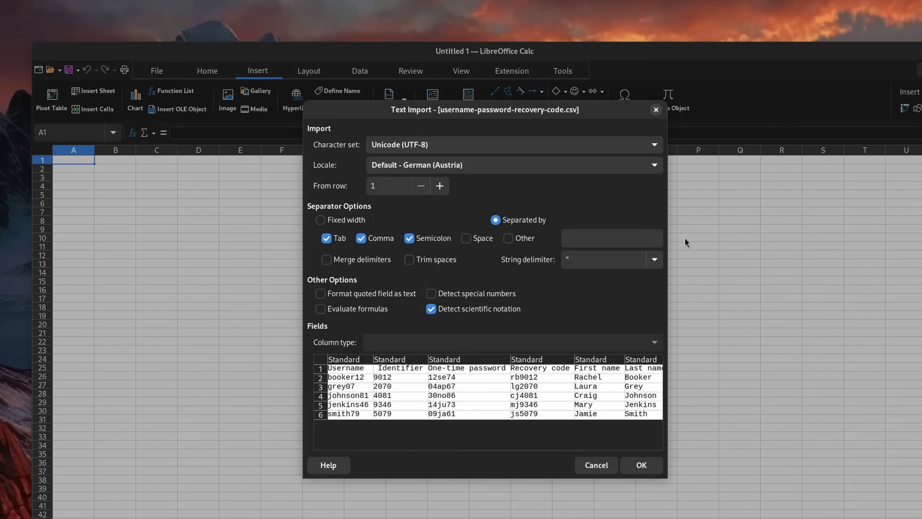
left_click(642, 465)
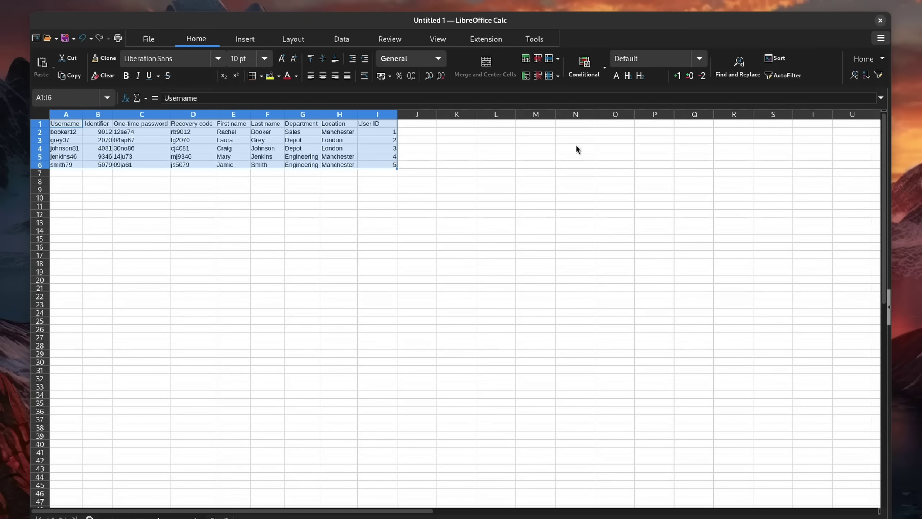
Begin an = formula in I7, then apply a green AutoFormat style to the user table
left_click(377, 172)
type("=")
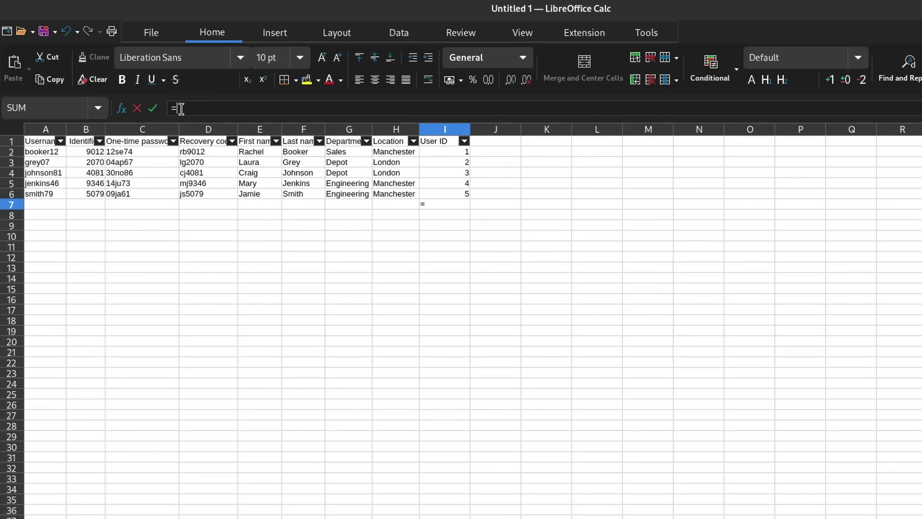
left_click(122, 108)
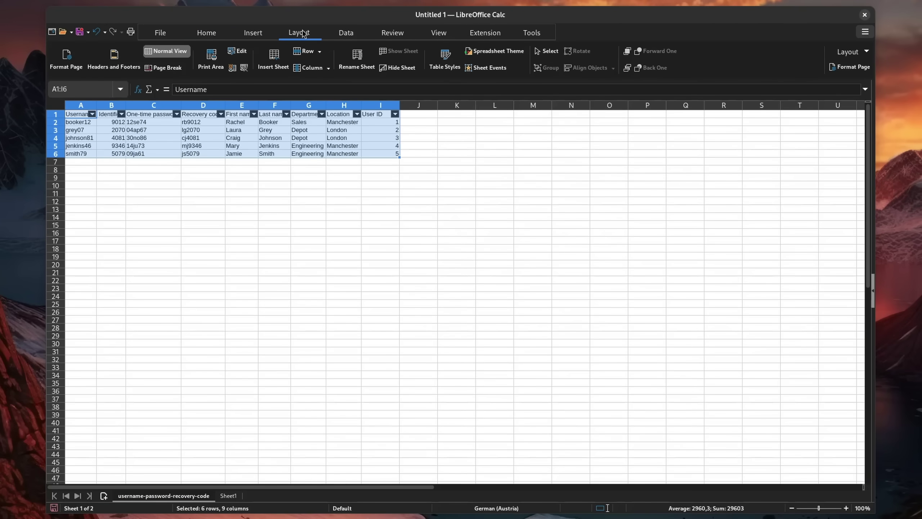
left_click(445, 58)
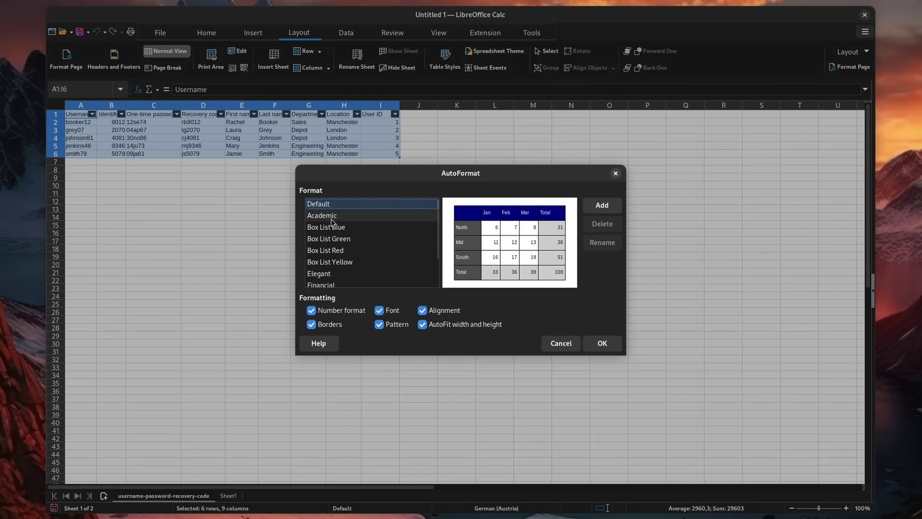
left_click(603, 343)
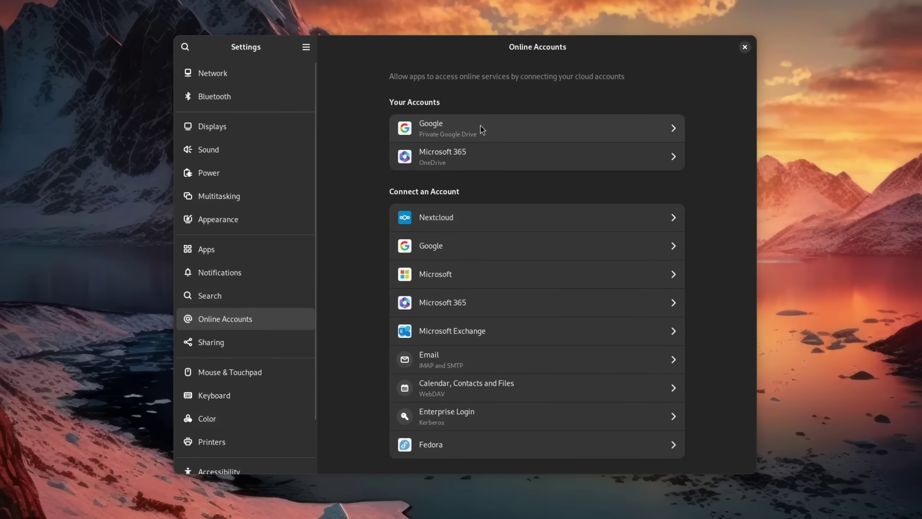
left_click(479, 135)
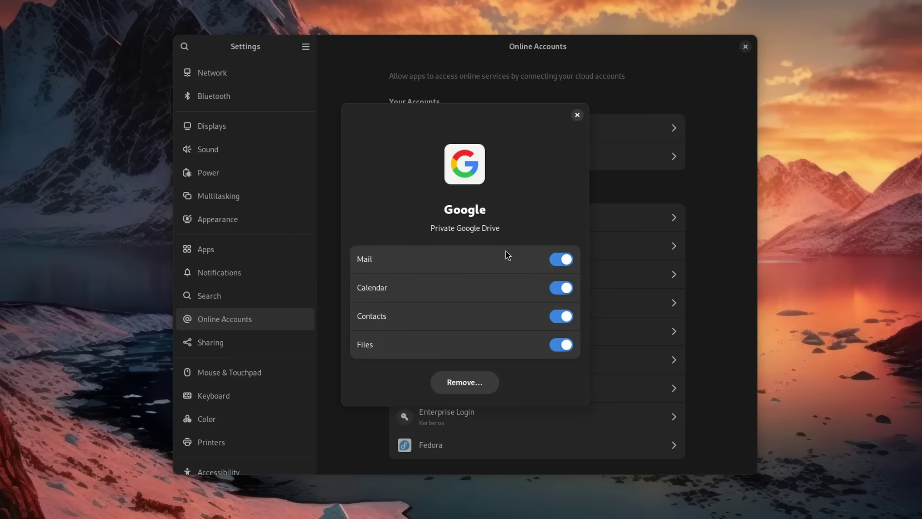
left_click(579, 117)
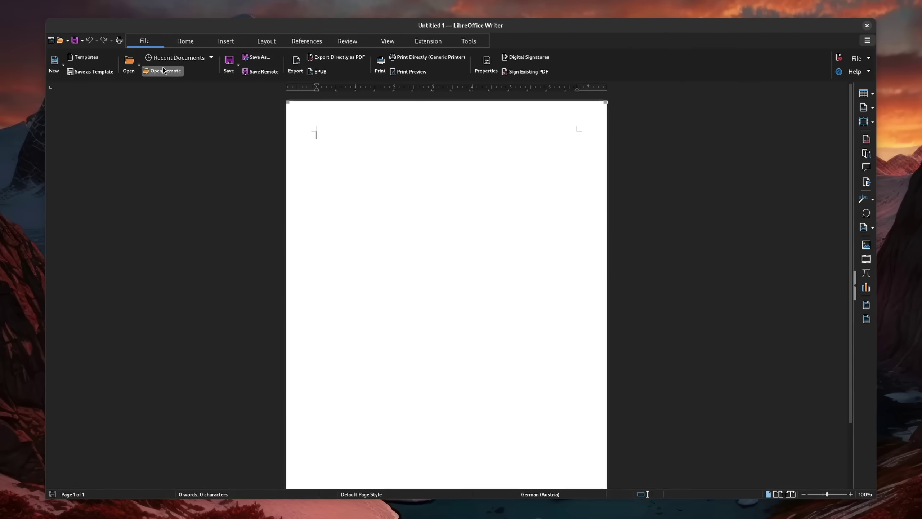
From File > Open Remote, choose Manage services > Add service to add Google Drive
left_click(163, 70)
left_click(562, 194)
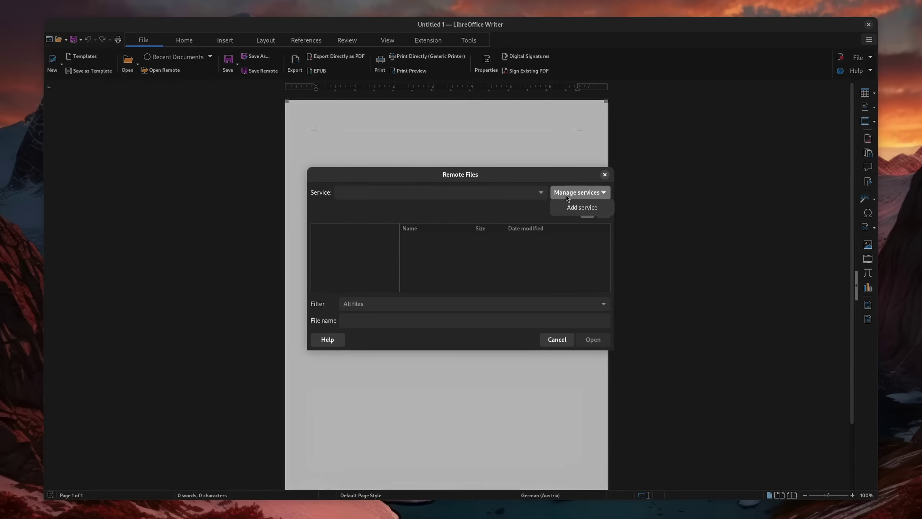
left_click(583, 206)
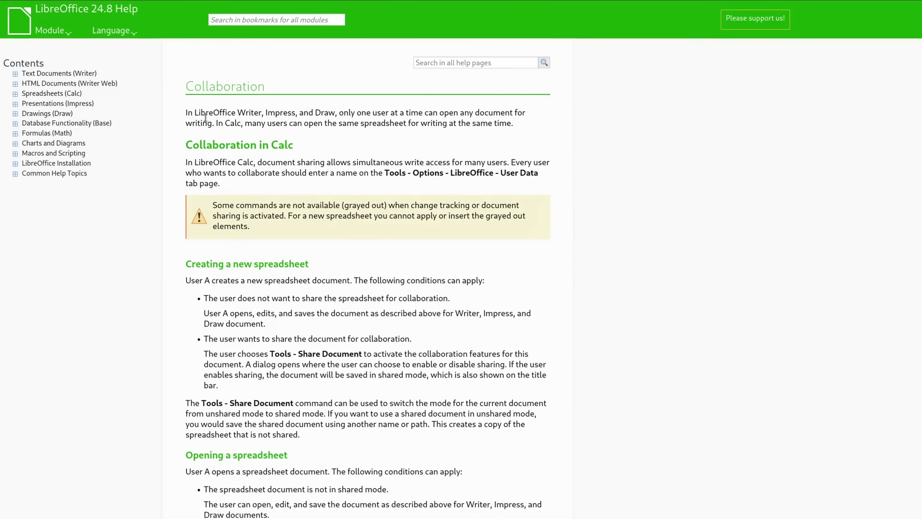
left_click_drag(188, 142, 298, 144)
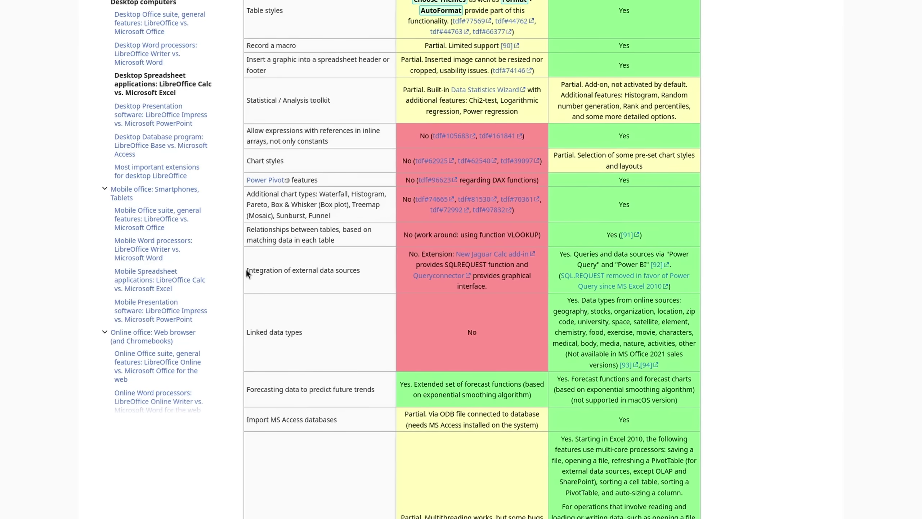
left_click_drag(246, 270, 360, 270)
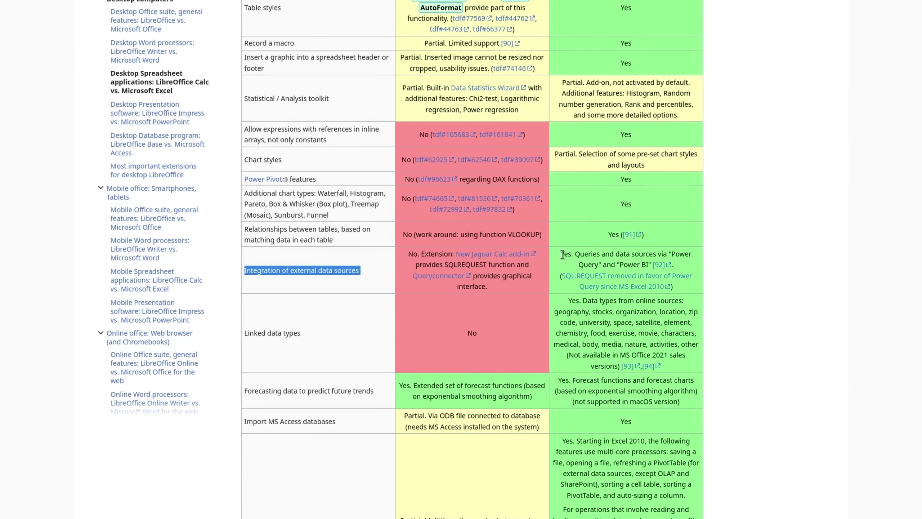
left_click_drag(560, 254, 697, 289)
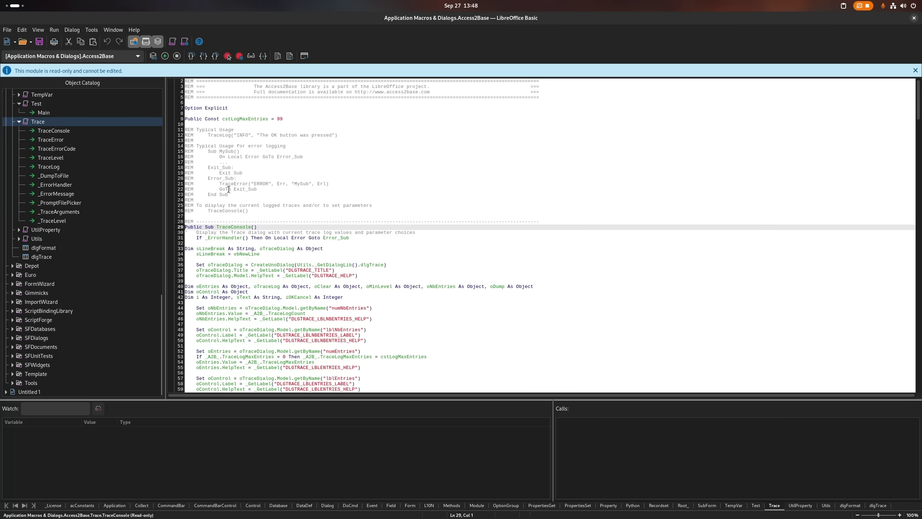
scroll(241, 184, "down", 10)
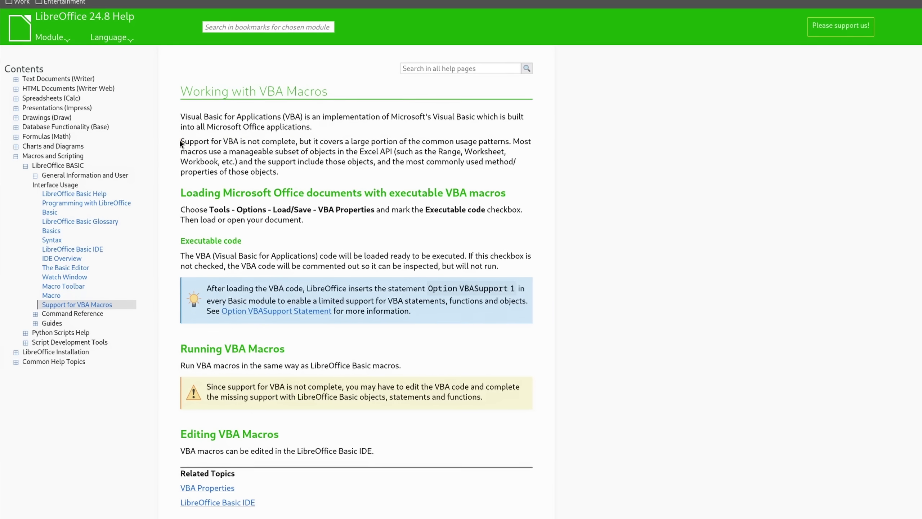
left_click_drag(179, 144, 523, 143)
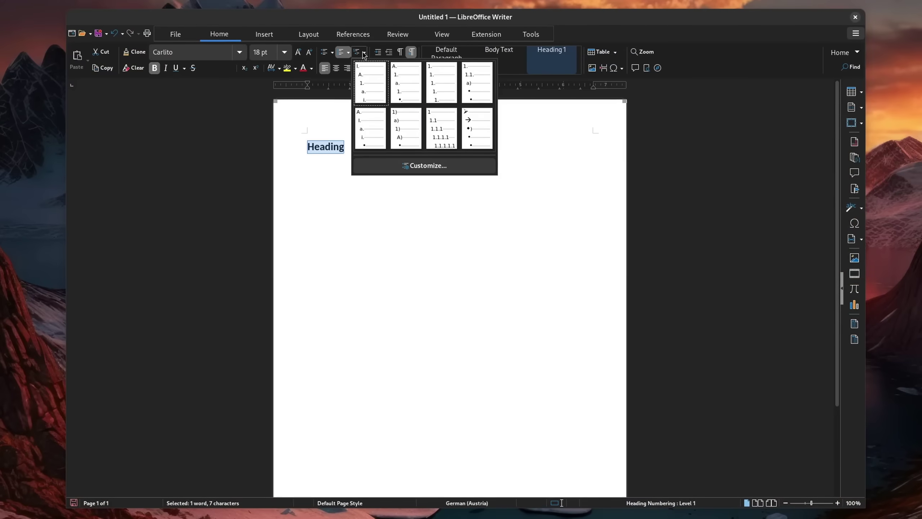
left_click(855, 53)
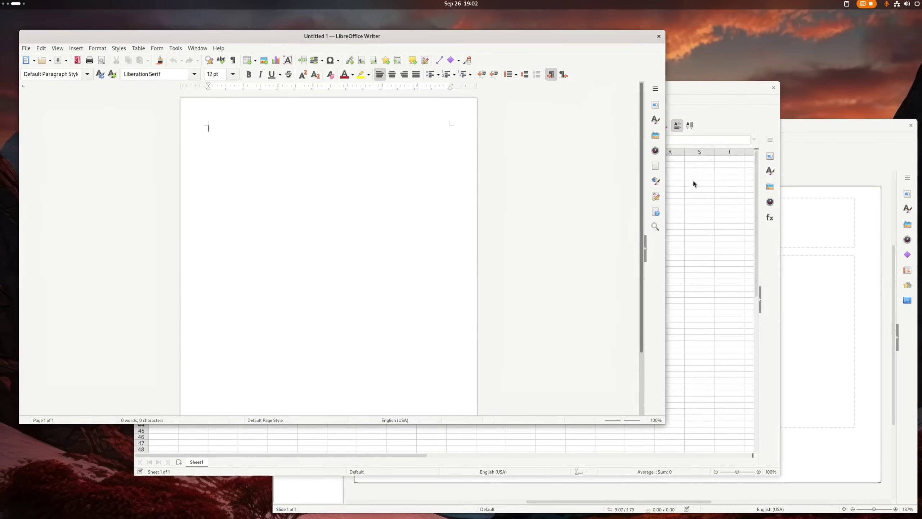
Raise the blank Untitled 2 Calc spreadsheet window in front of the Writer document
left_click(694, 180)
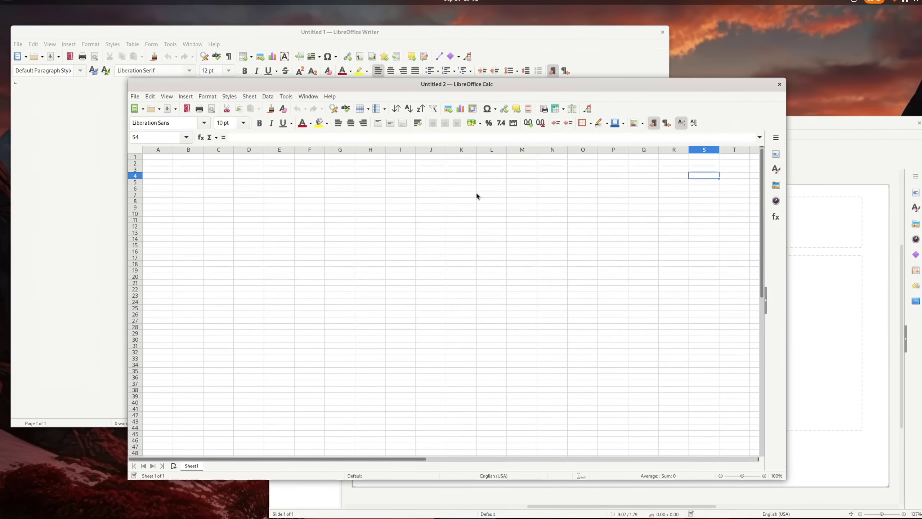